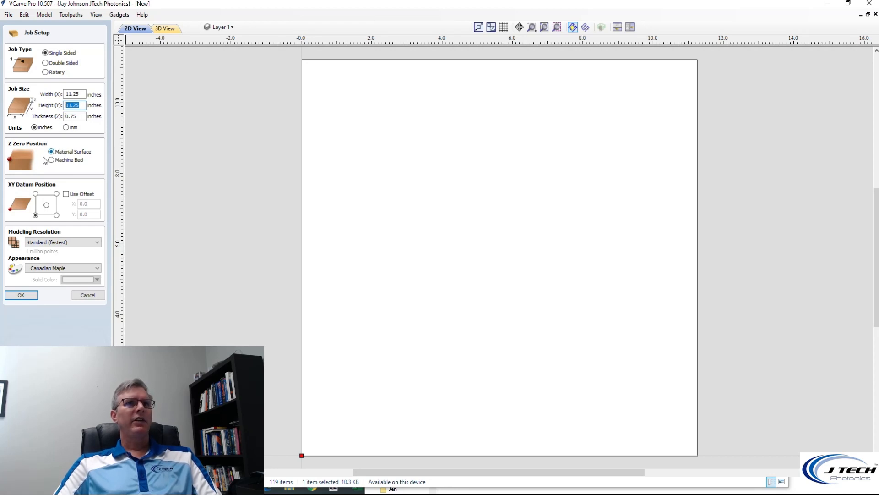
Set the XY datum to the job's lower-left corner, choose a material appearance, and accept the job setup
click(37, 217)
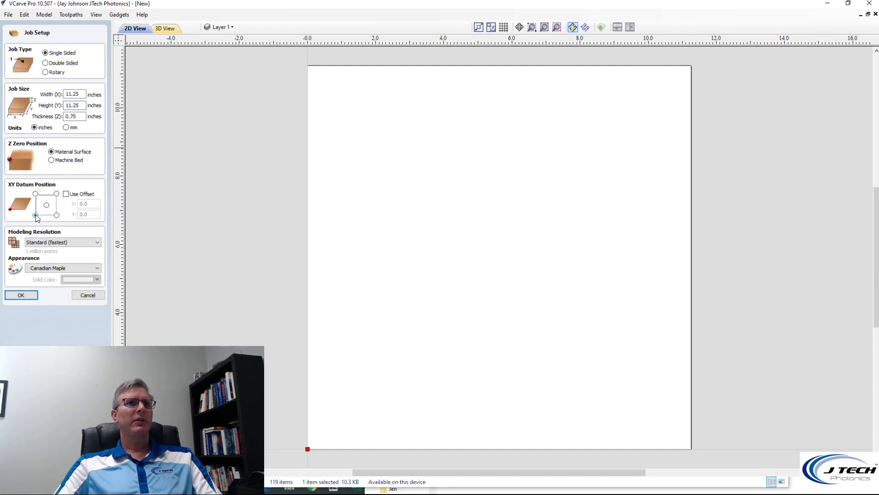
click(97, 268)
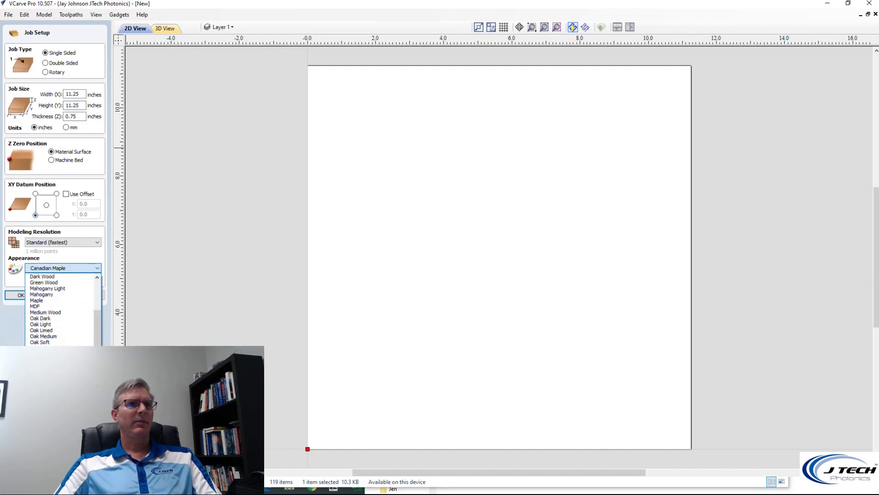
click(43, 348)
click(21, 295)
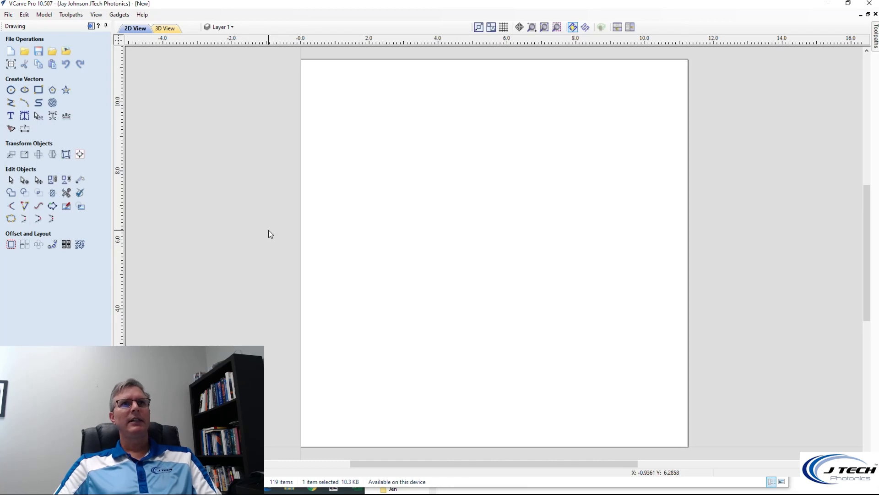
Import the vector file Updated Logo from the Porsche folder
click(7, 15)
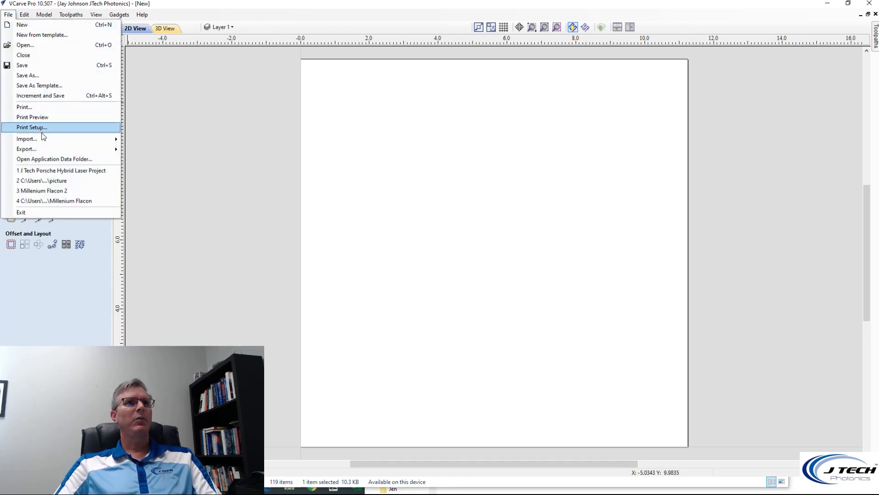
mouse_move(47, 142)
click(155, 141)
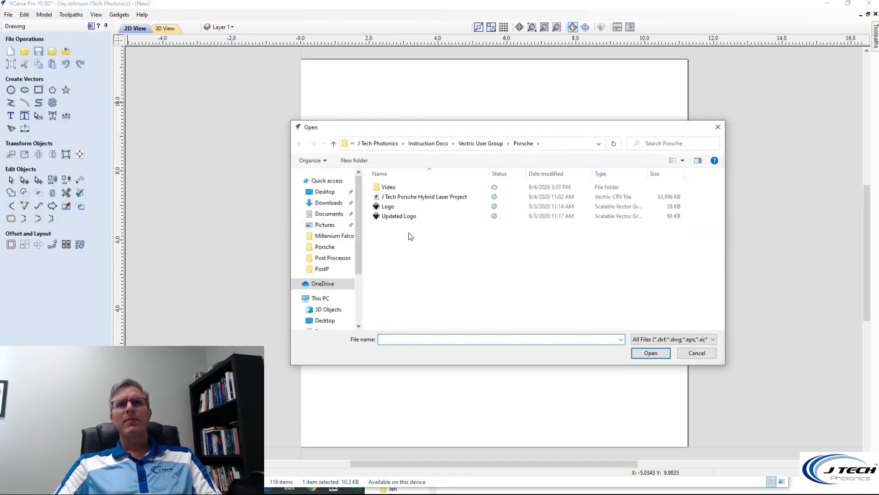
click(411, 216)
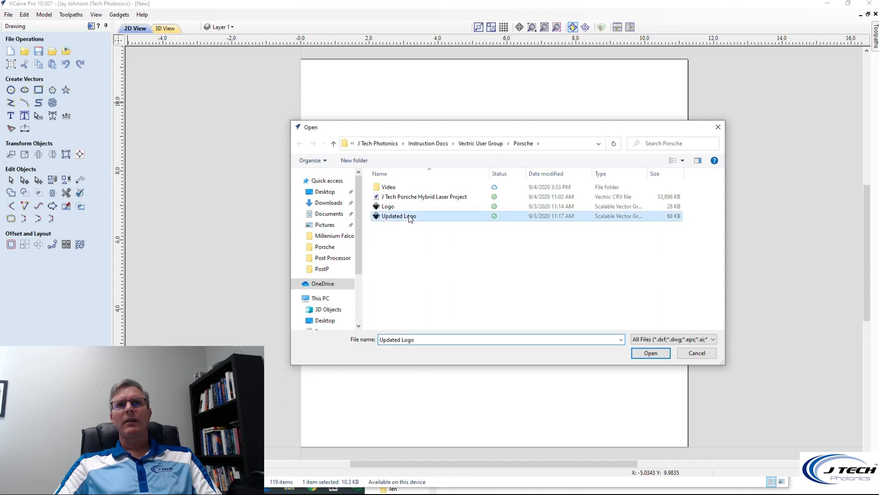
click(655, 354)
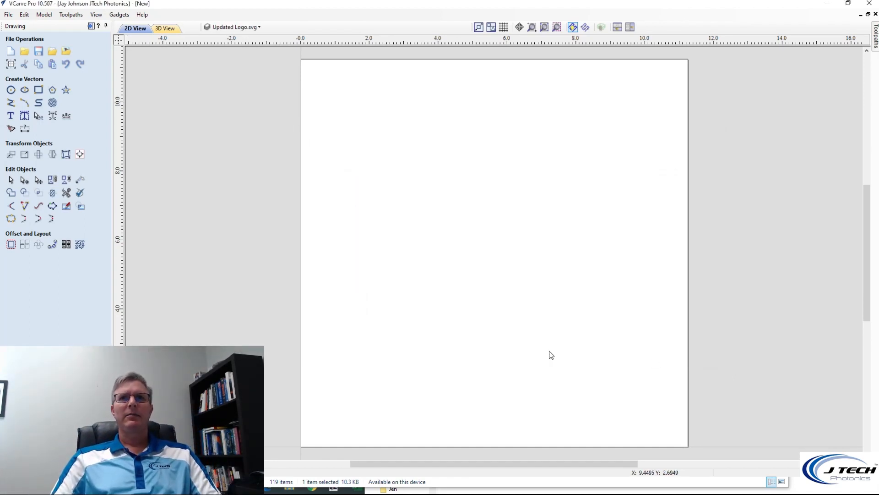
Select all the imported logo vectors below the material and move them to the job center at X 5.625, Y 5.625
scroll(535, 337, down, 7)
scroll(518, 375, up, 2)
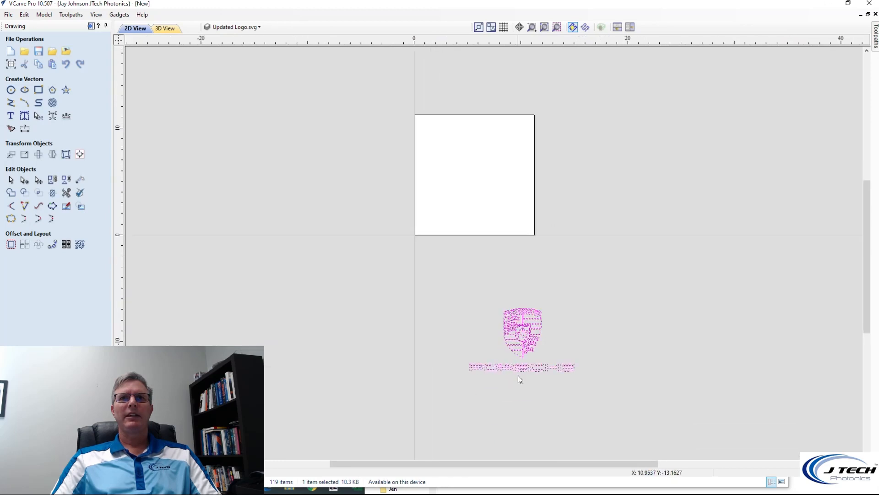
scroll(489, 303, up, 2)
scroll(488, 301, down, 2)
drag(449, 253, 588, 376)
click(525, 307)
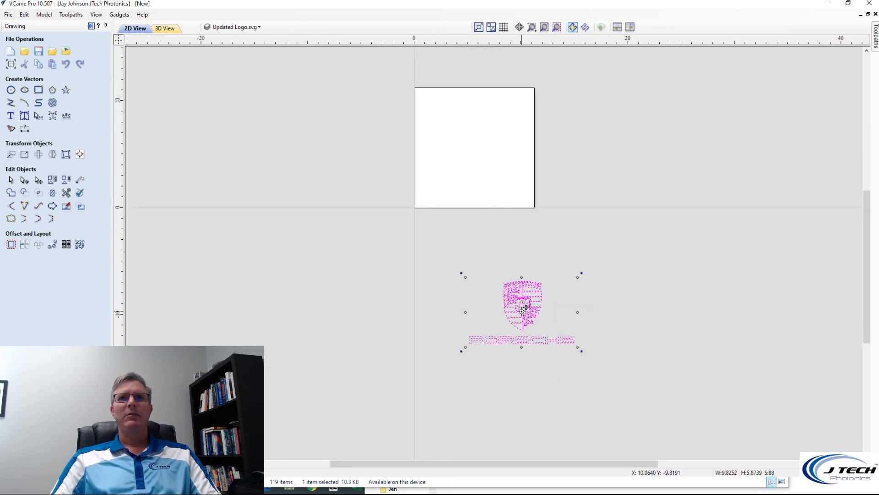
drag(501, 250, 477, 148)
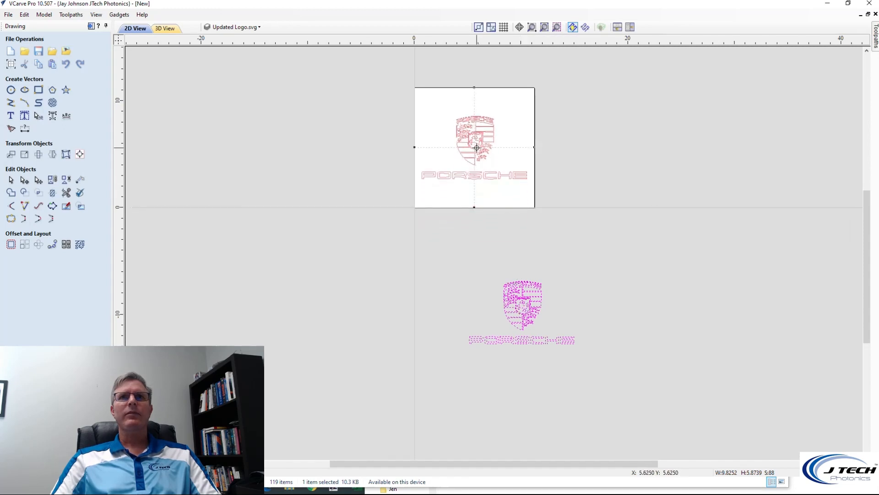
click(498, 219)
Move only the shield crest left so its edge lines up with the start of the PORSCHE lettering
scroll(488, 182, up, 3)
scroll(488, 183, down, 2)
scroll(496, 139, up, 2)
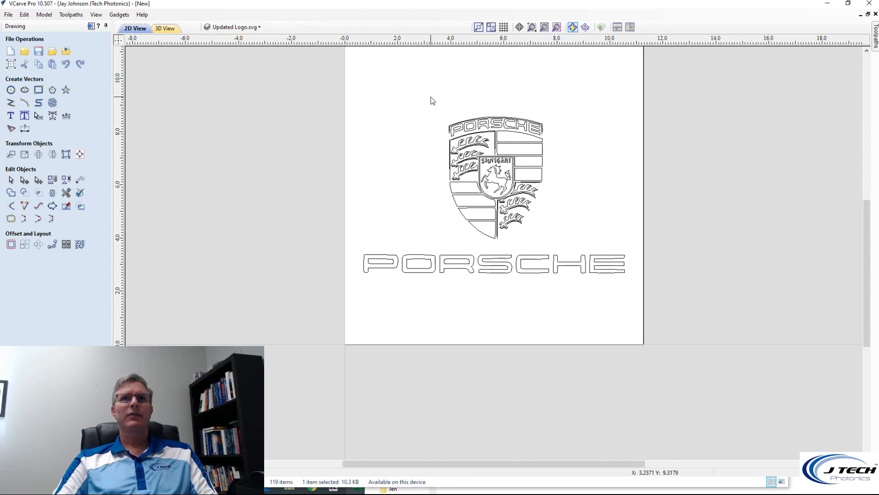
drag(430, 106, 576, 253)
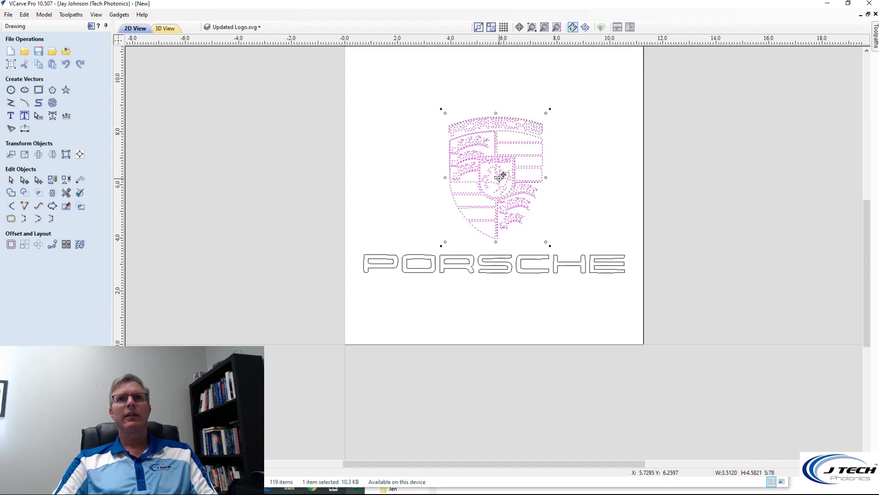
drag(500, 173, 411, 180)
click(578, 182)
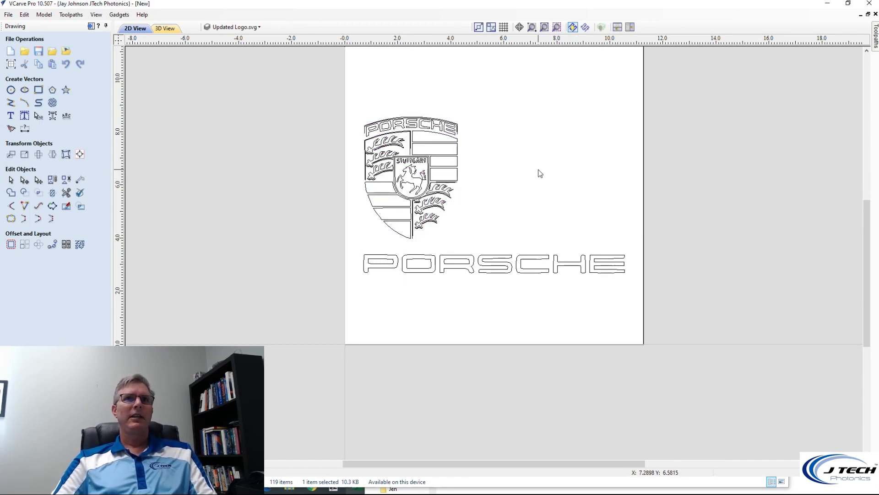
Import the bitmap image Porsche, the photo of the white car, into the job
click(12, 17)
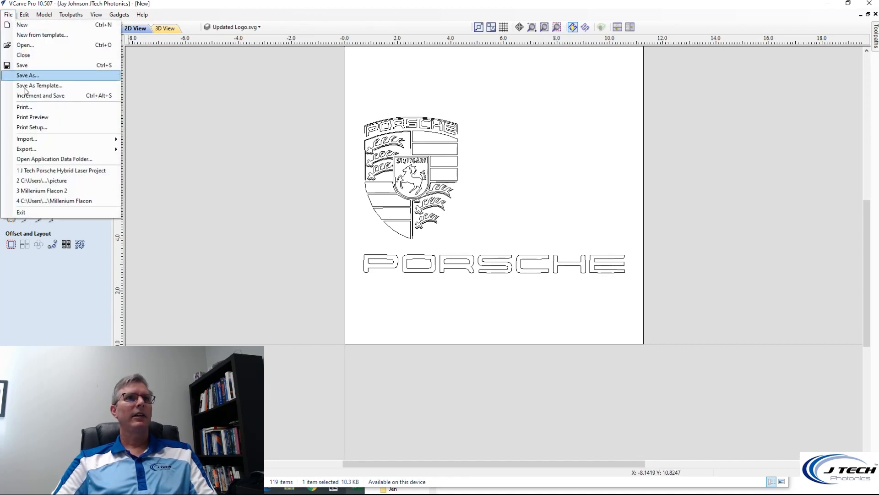
mouse_move(46, 139)
click(147, 150)
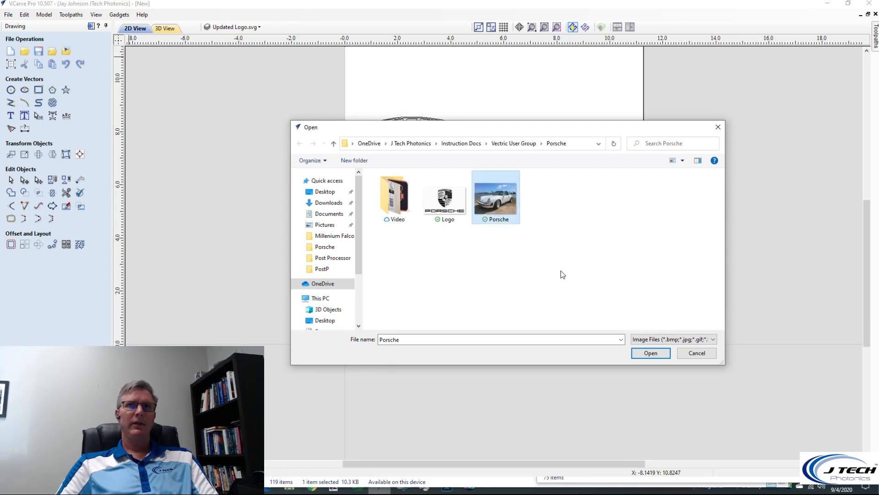
click(658, 352)
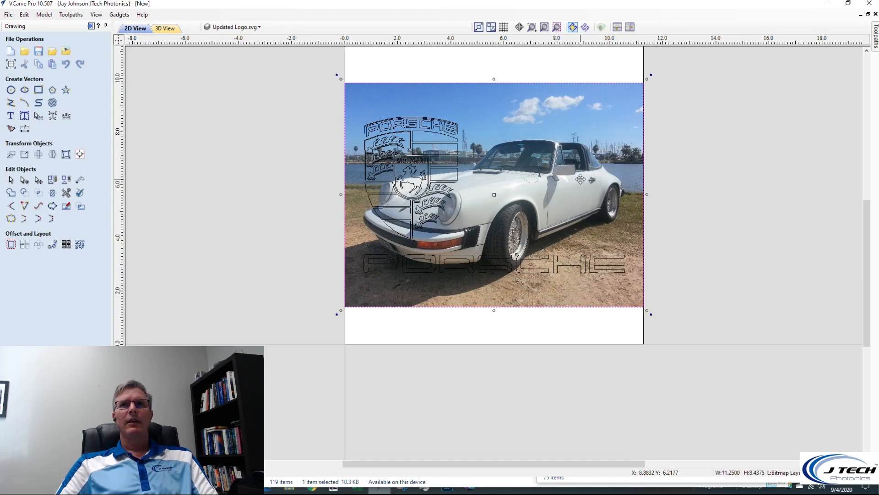
Scale the car photo down to about 5.42 by 4.07 inches and place it beside the crest, above the lettering
drag(647, 80, 489, 198)
drag(420, 251, 553, 179)
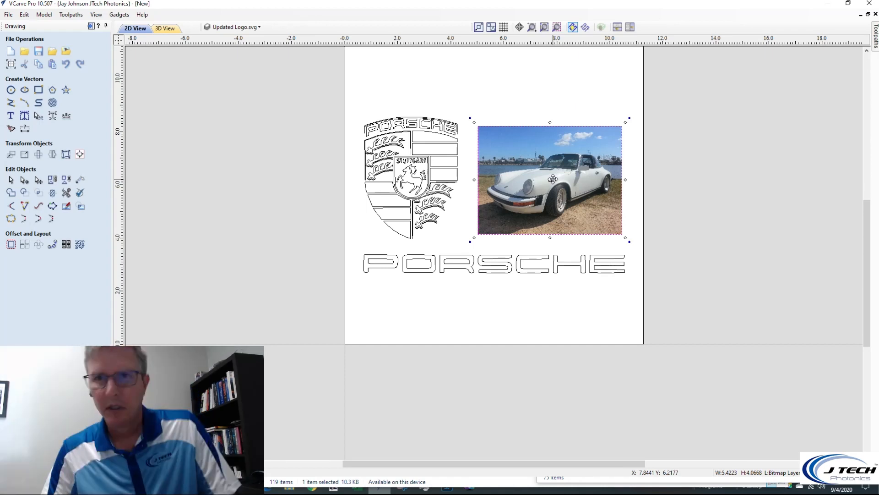
key(Left)
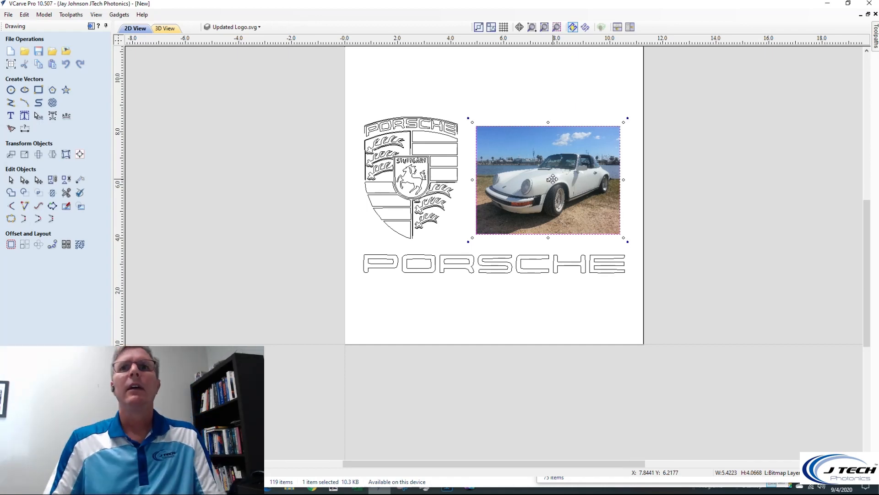
Draw a square-cornered rectangle about 4.95 by 4.1 inches from the car photo's upper-left corner
click(39, 91)
scroll(486, 131, up, 3)
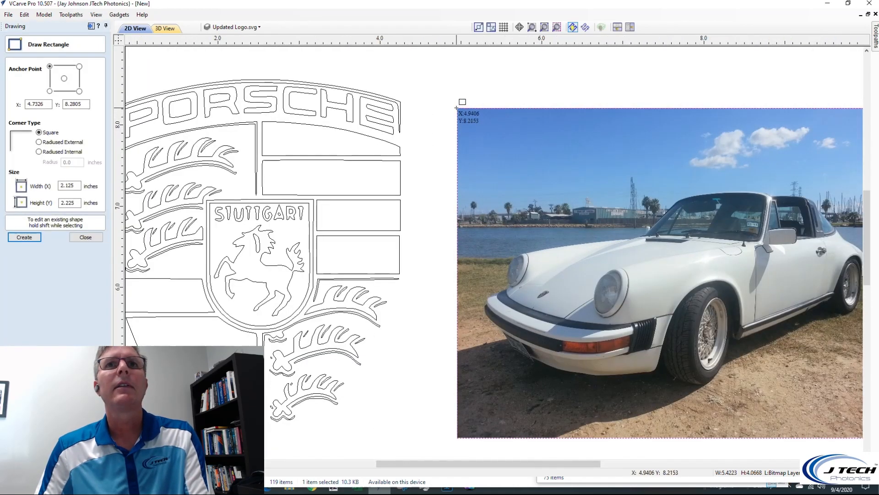
drag(457, 107, 809, 397)
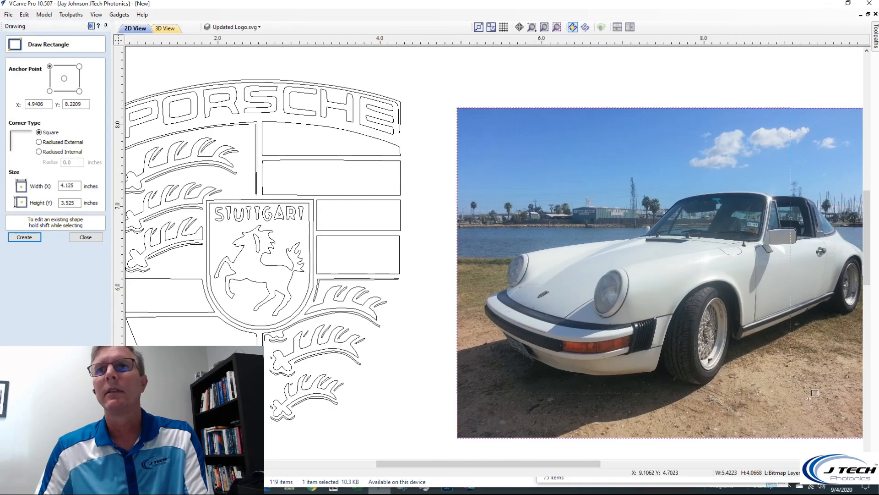
drag(863, 437, 857, 440)
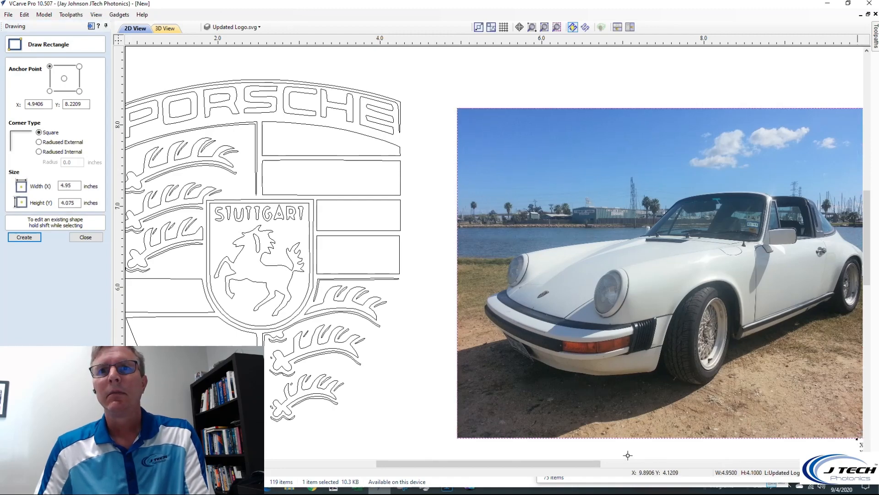
drag(577, 464, 669, 466)
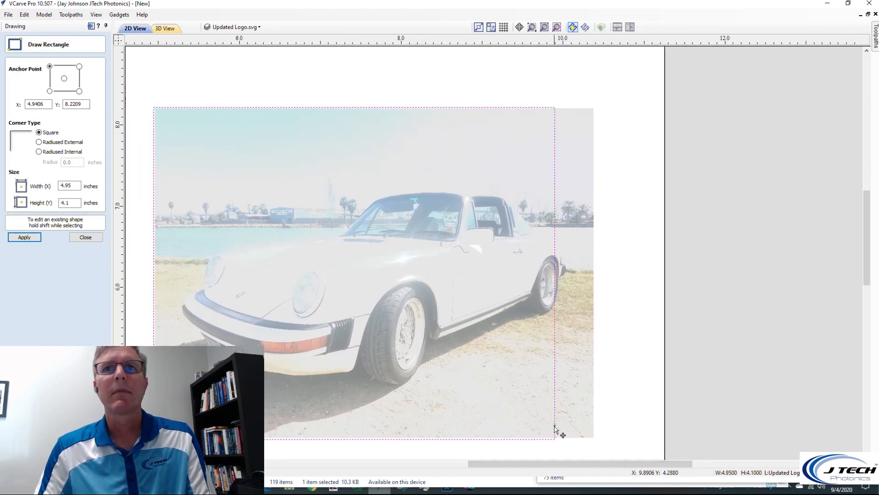
key(Escape)
Stretch the rectangle to match the car photo's edges, about 5.43 by 4.08 inches
click(557, 438)
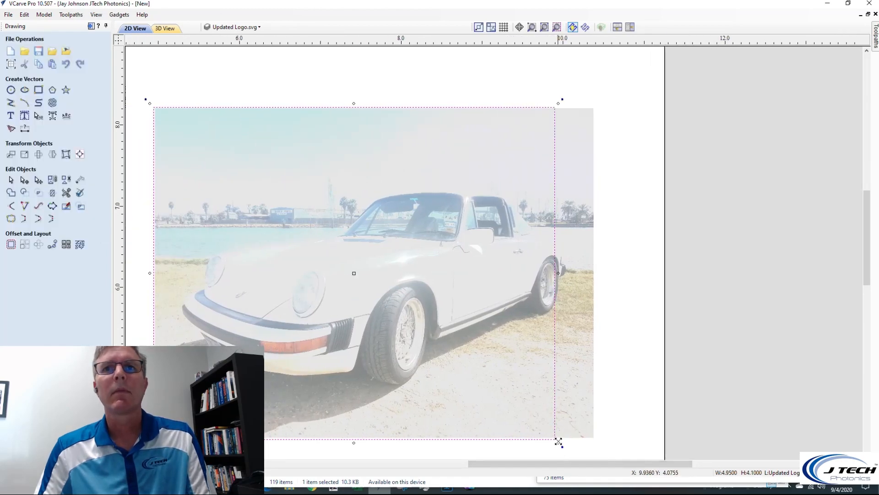
drag(559, 441, 597, 394)
drag(555, 271, 594, 276)
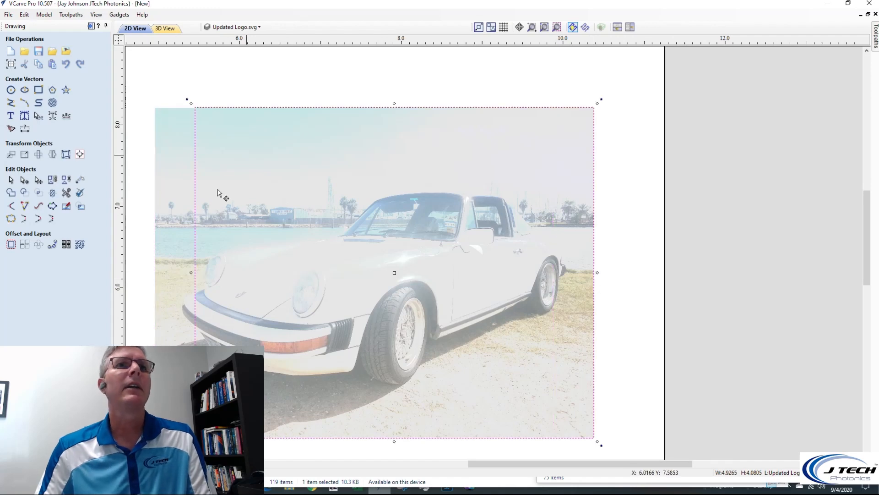
drag(191, 273, 154, 271)
drag(372, 102, 376, 104)
click(376, 108)
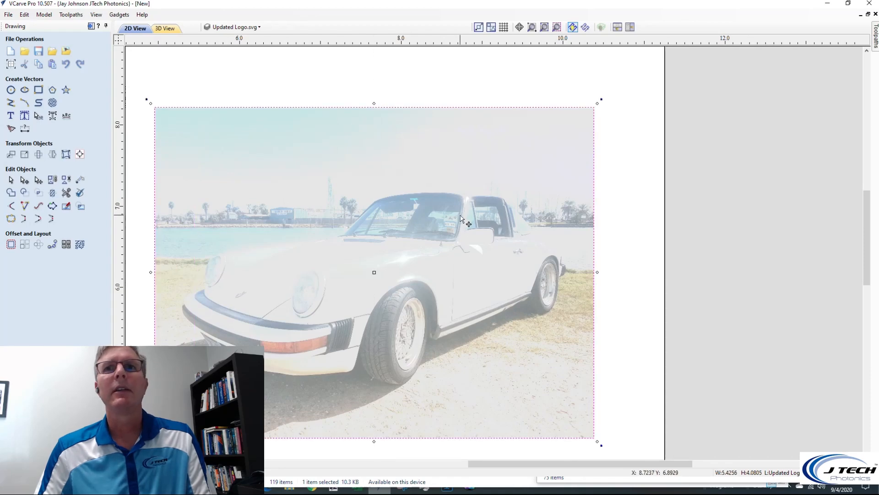
Draw a second rectangle of 4.95 by 4.1 inches starting at the car photo's upper-left corner
scroll(460, 218, down, 1)
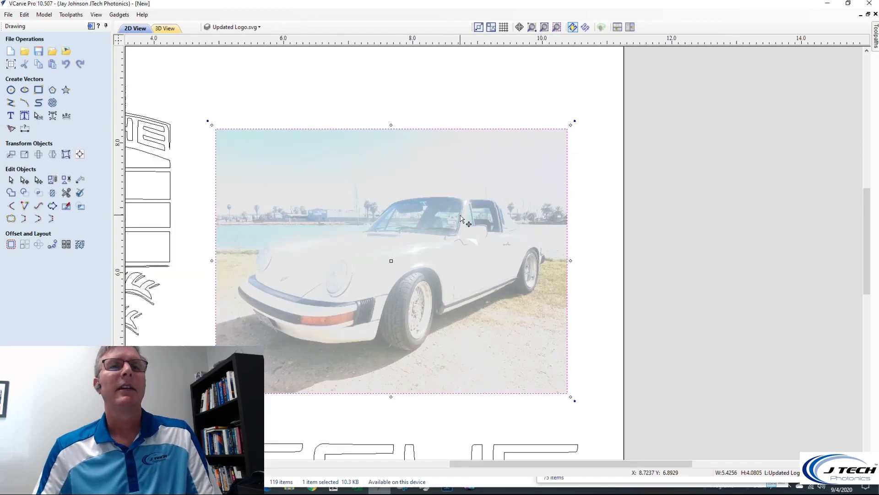
click(257, 178)
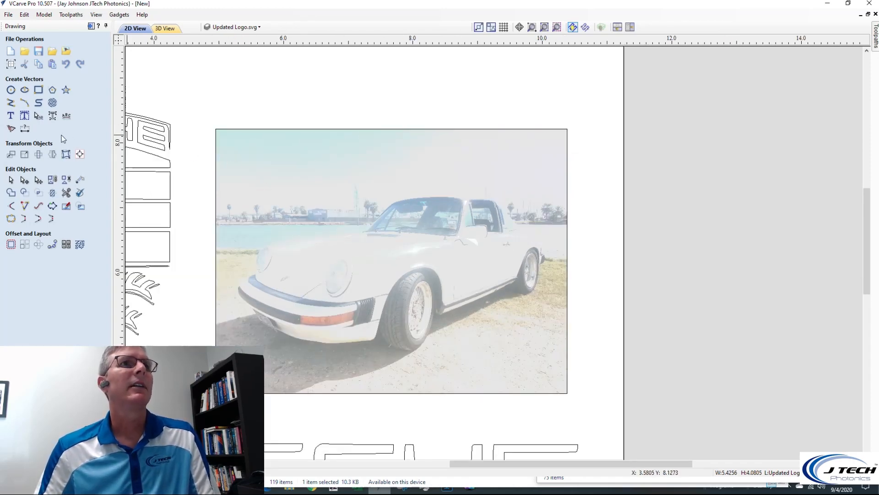
click(38, 90)
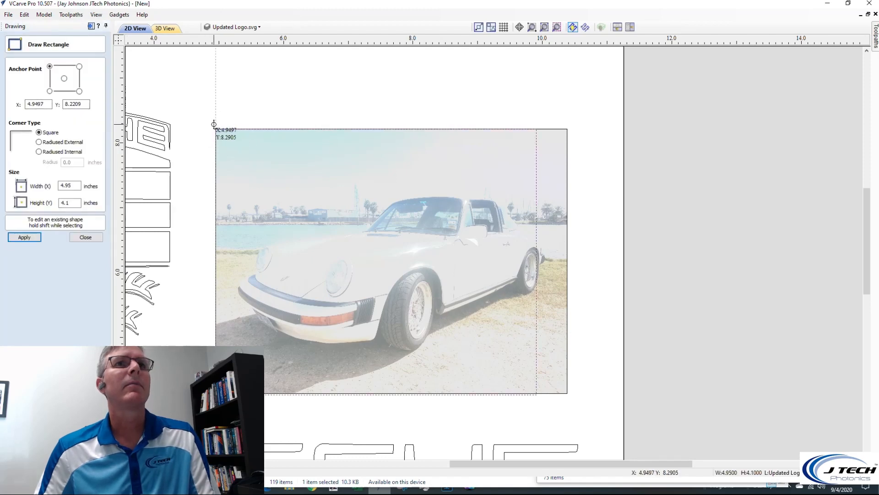
click(211, 125)
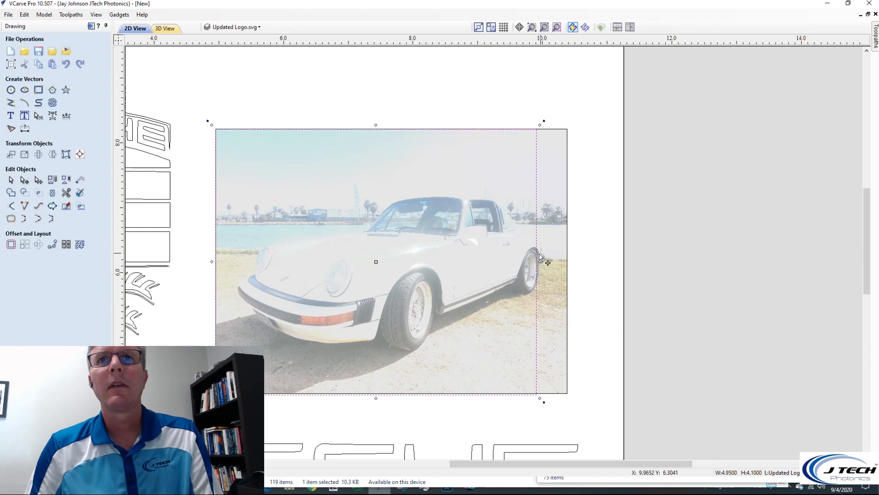
Stretch the second rectangle into an outer frame with a small margin around the photo, about 5.60 by 4.24 inches
drag(535, 403, 575, 398)
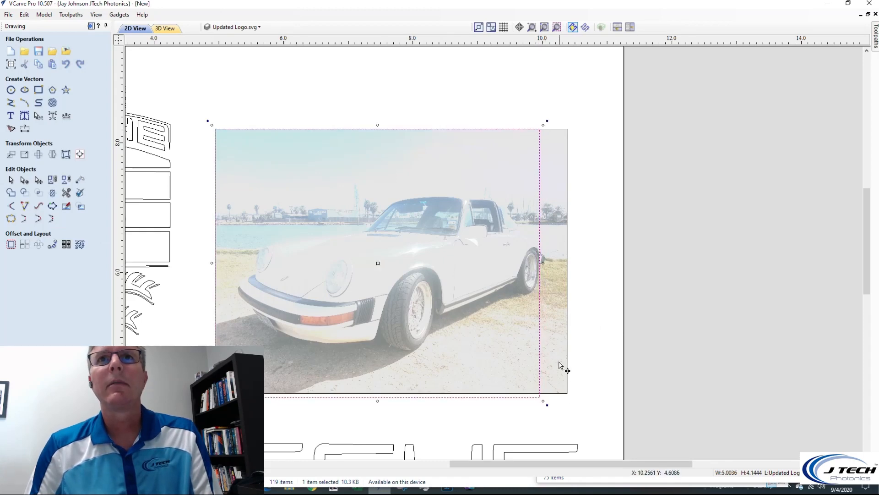
drag(543, 260, 573, 264)
drag(394, 124, 393, 122)
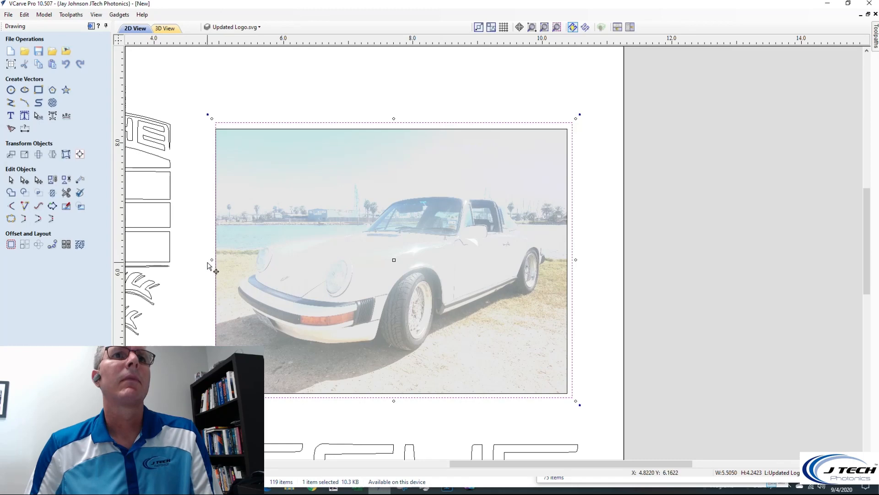
mouse_move(211, 260)
mouse_down()
mouse_move(195, 259)
mouse_move(211, 259)
mouse_up()
click(569, 259)
click(562, 264)
click(567, 398)
click(567, 263)
drag(570, 262, 573, 260)
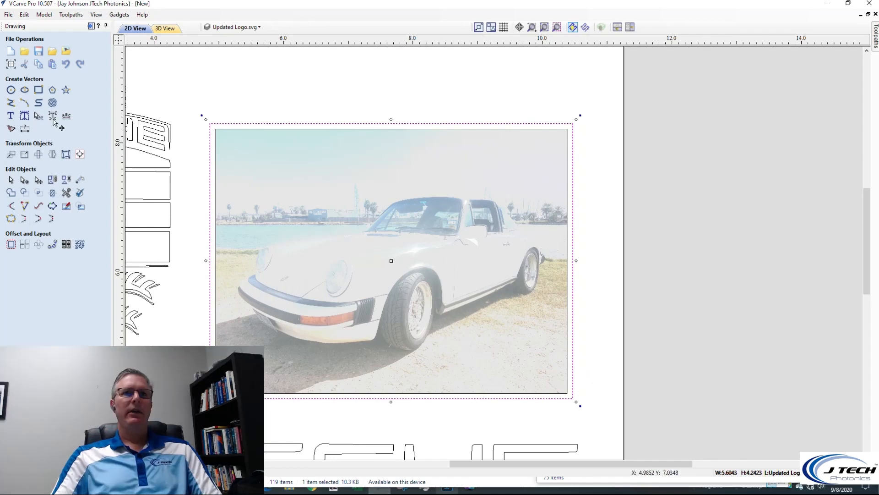
Set the Laser Cutter 7W (0.007") tool's move speed to 130 inches/min in the tool database and save the change
scroll(287, 234, down, 2)
scroll(313, 248, down, 3)
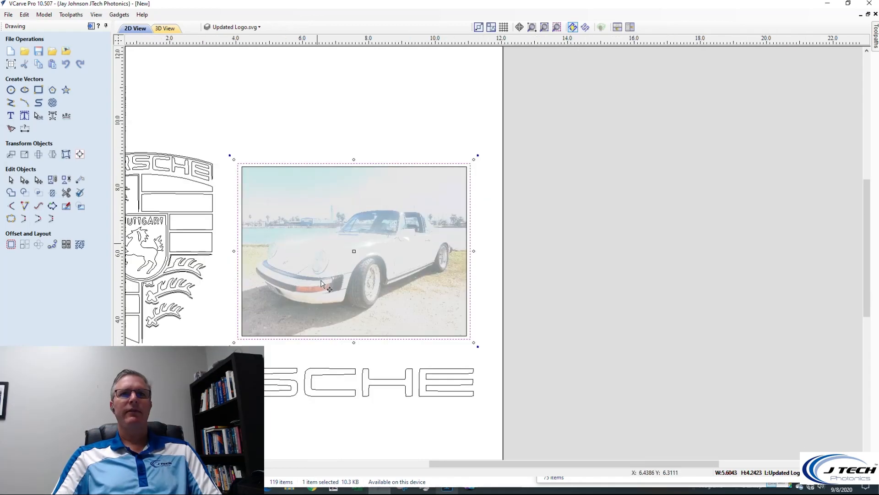
scroll(602, 295, up, 1)
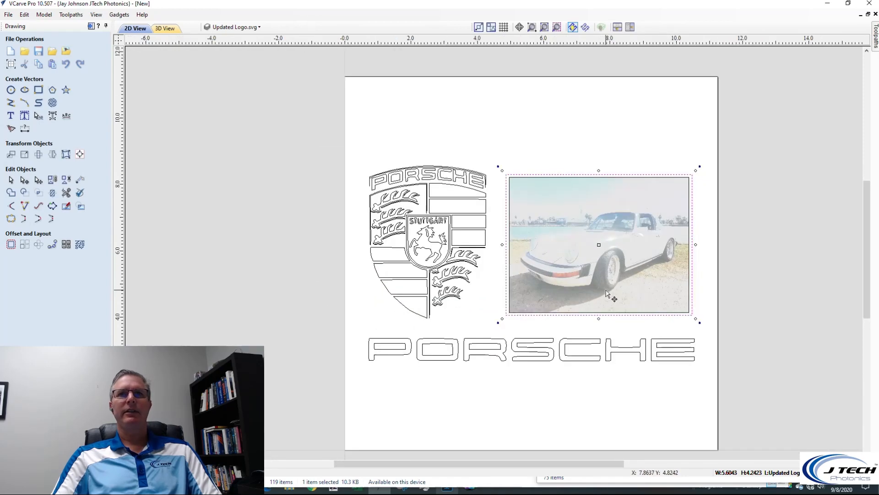
click(68, 15)
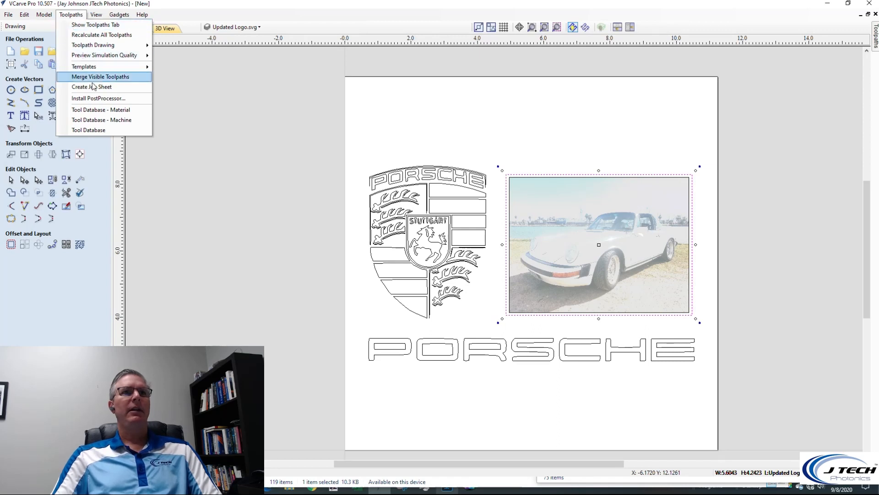
click(106, 133)
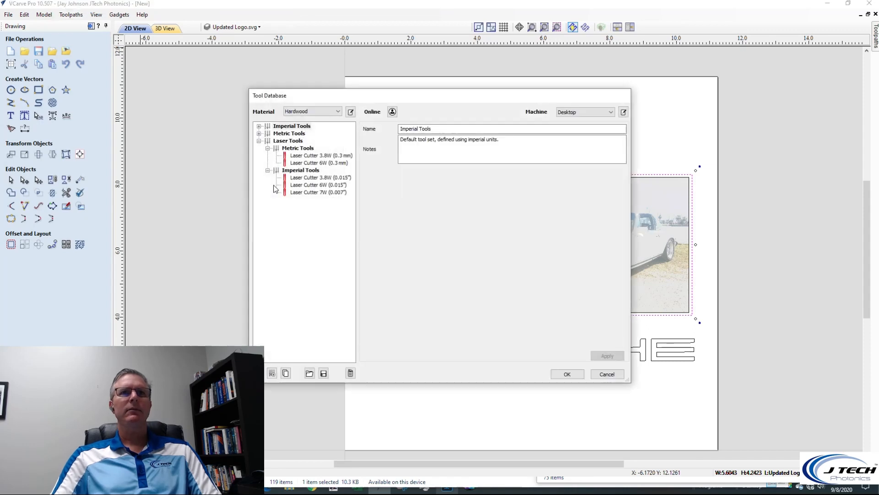
click(326, 192)
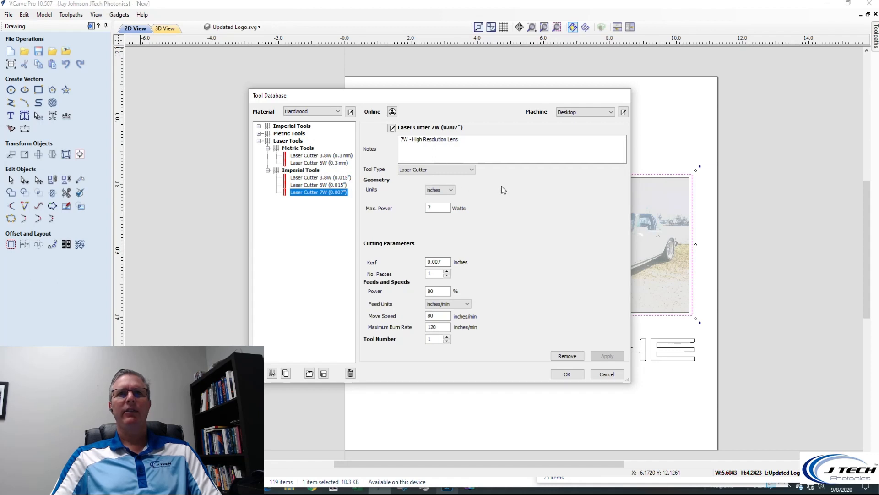
click(443, 207)
drag(443, 207, 427, 209)
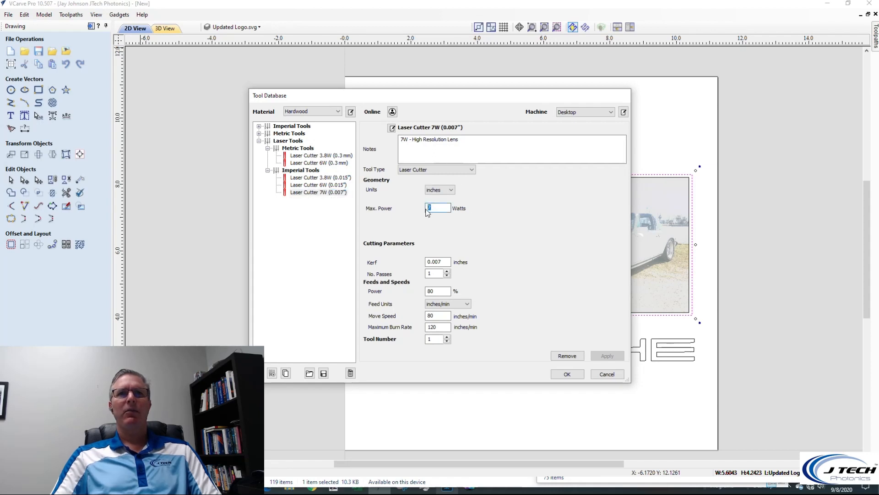
click(447, 262)
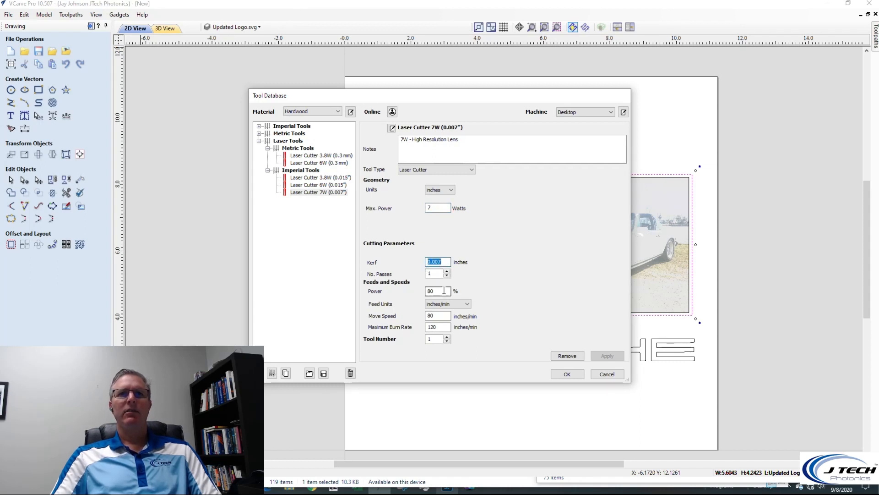
click(438, 290)
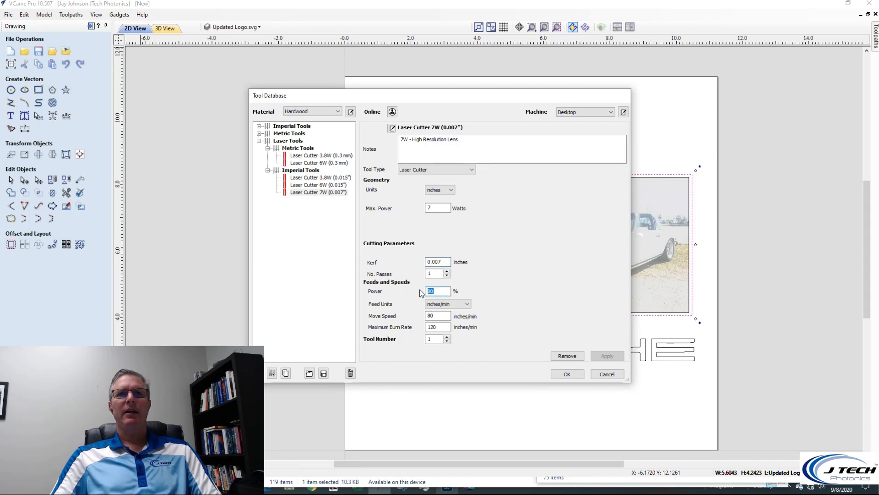
double_click(445, 316)
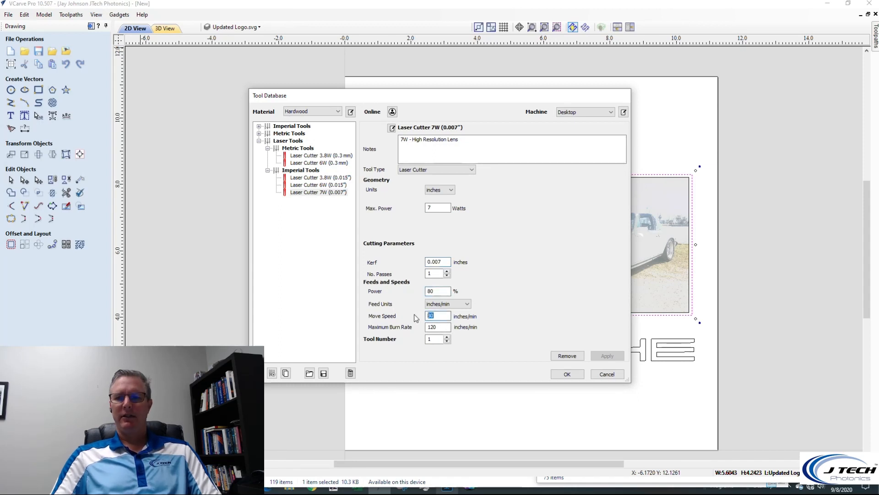
text(130)
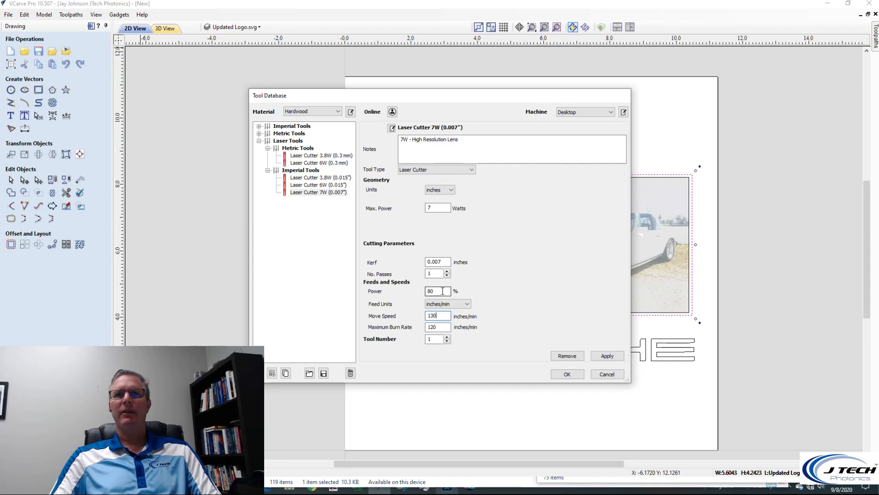
click(597, 358)
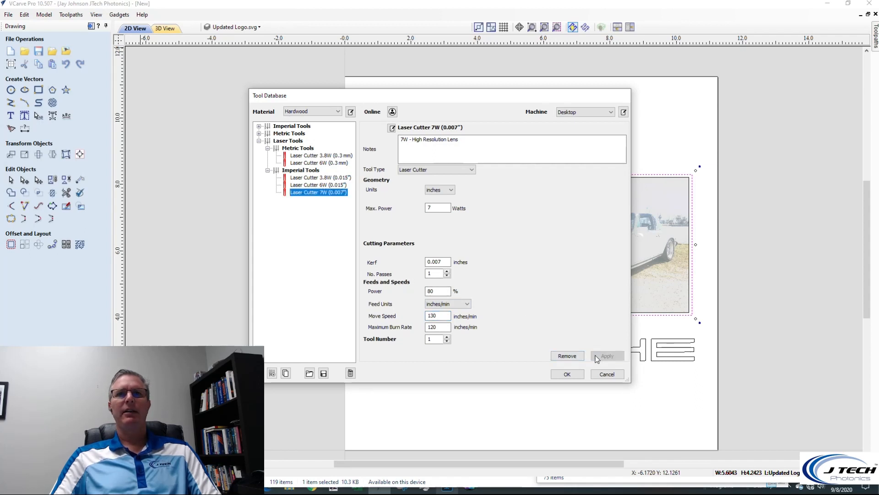
click(568, 375)
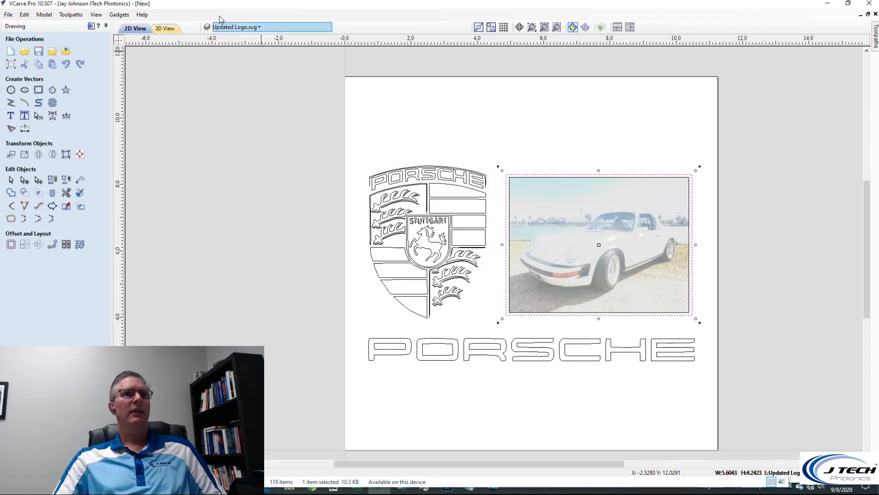
Review the V-Bit (60.0° - 1/4") geometry, cutting parameters and feed settings in the imperial tools of the tool database
click(76, 15)
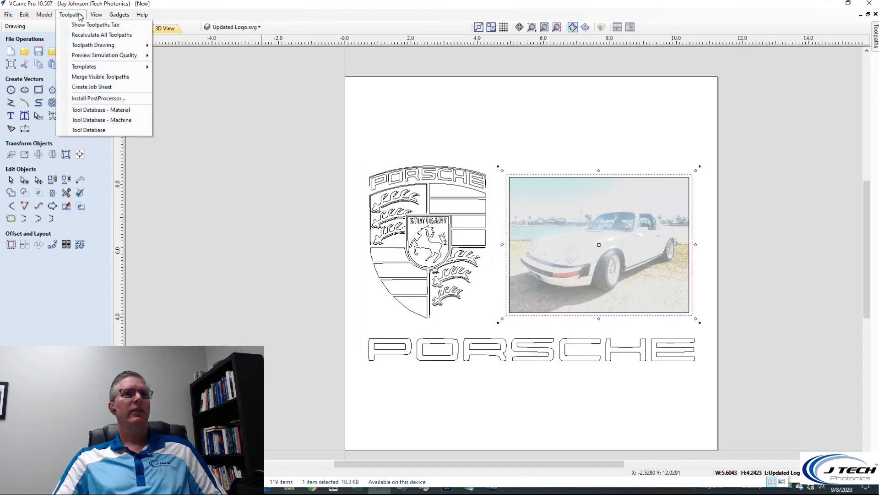
click(102, 129)
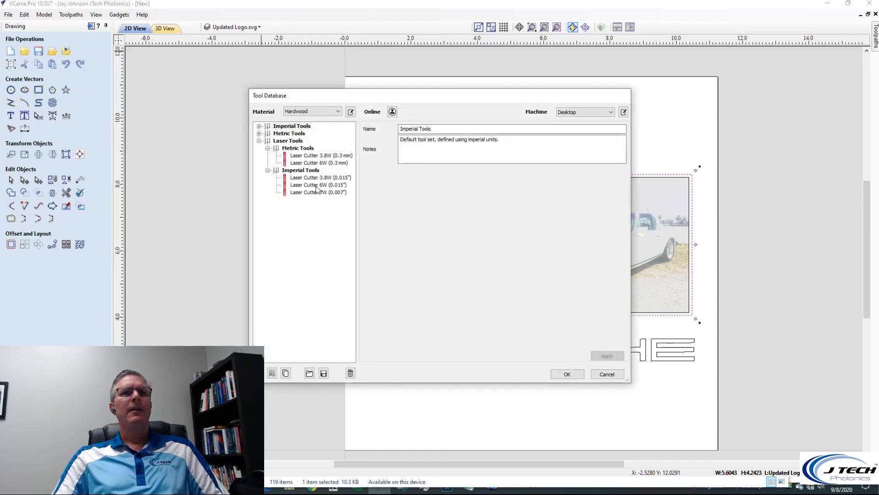
click(258, 126)
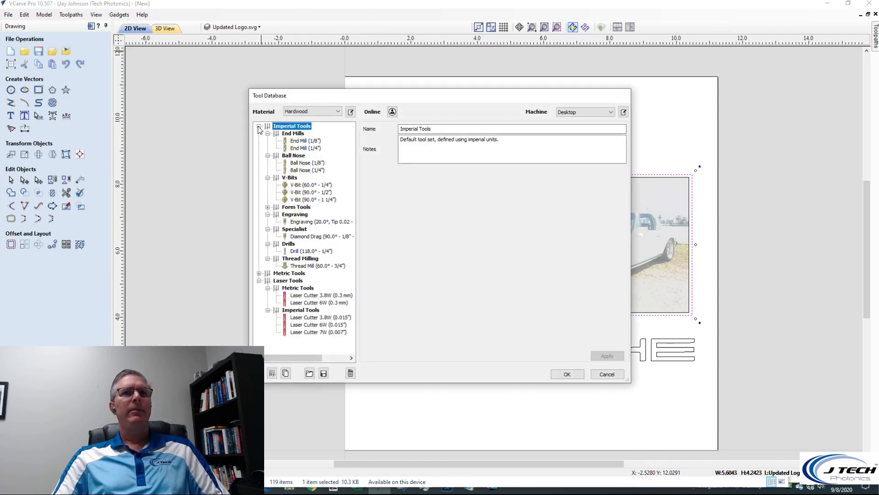
click(316, 185)
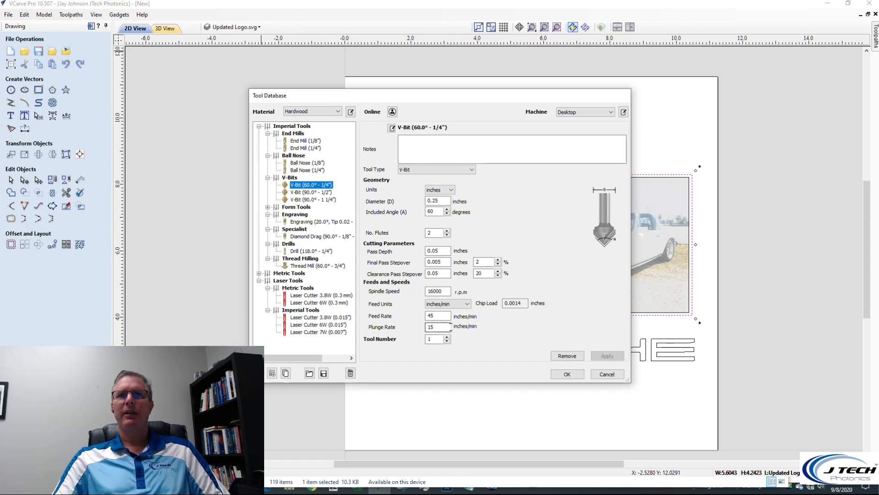
click(568, 374)
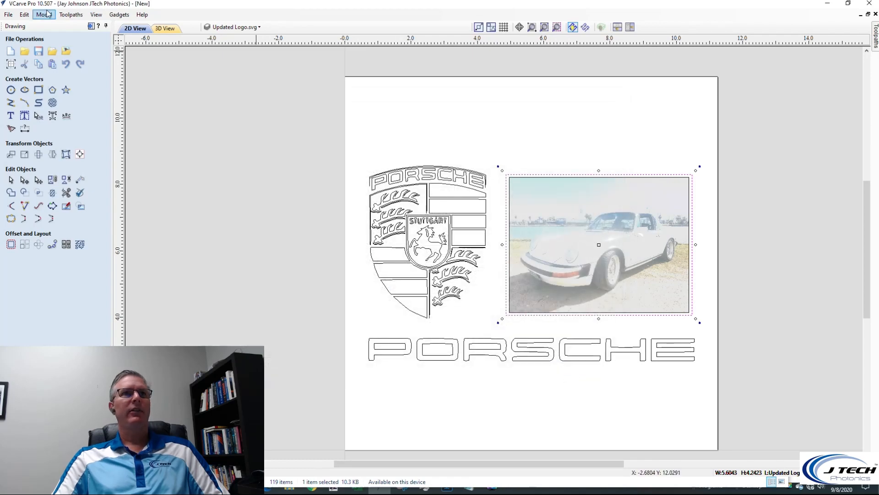
Show the toolpath operations, then check and accept the job's material setup
click(71, 14)
click(81, 28)
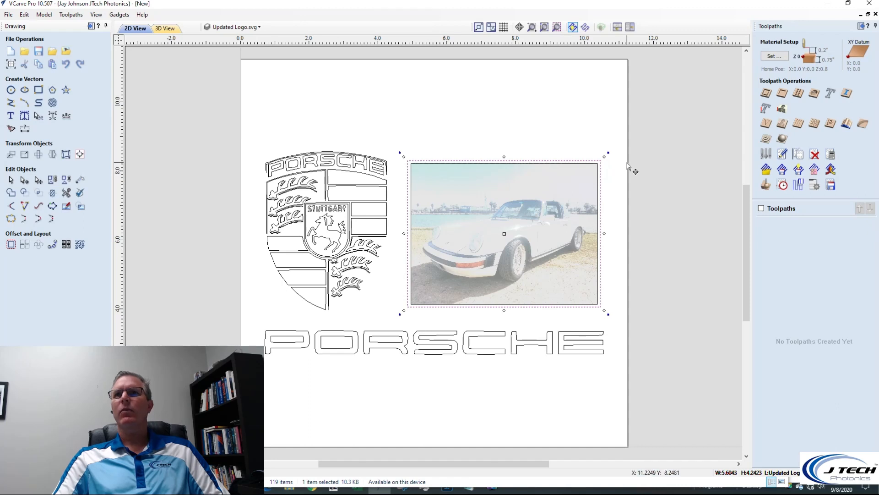
click(773, 56)
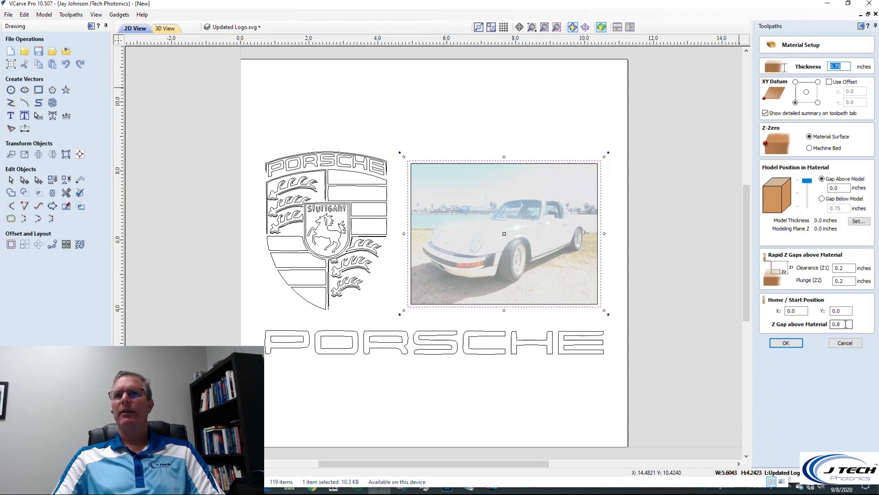
click(788, 345)
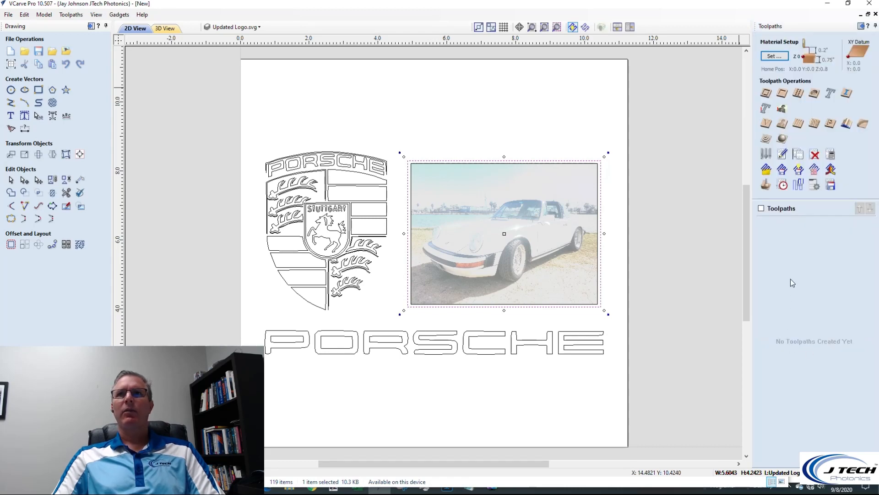
Start a V-Carve / Engraving toolpath and select the crest, both photo frame rectangles and the large PORSCHE lettering
click(766, 124)
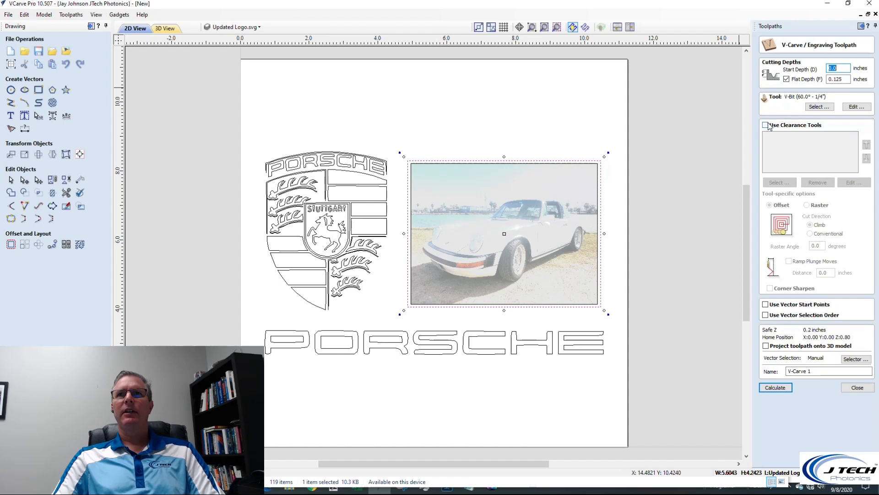
click(330, 201)
drag(255, 132, 393, 320)
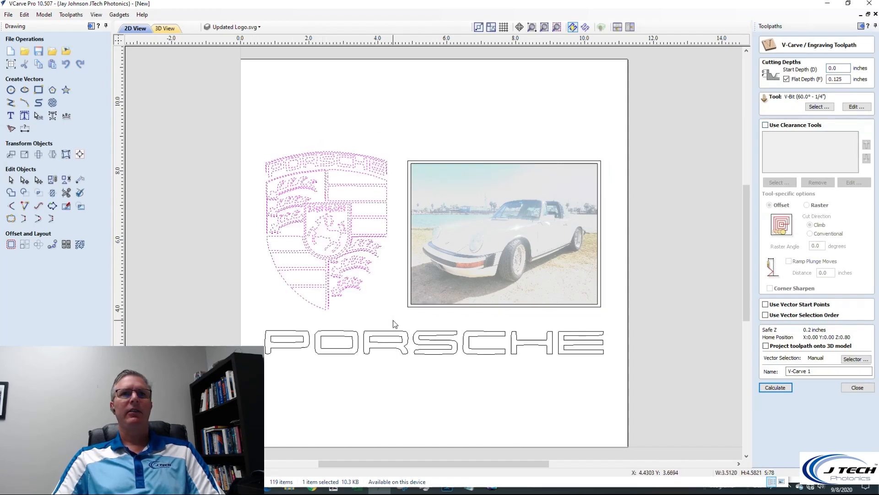
click(408, 282)
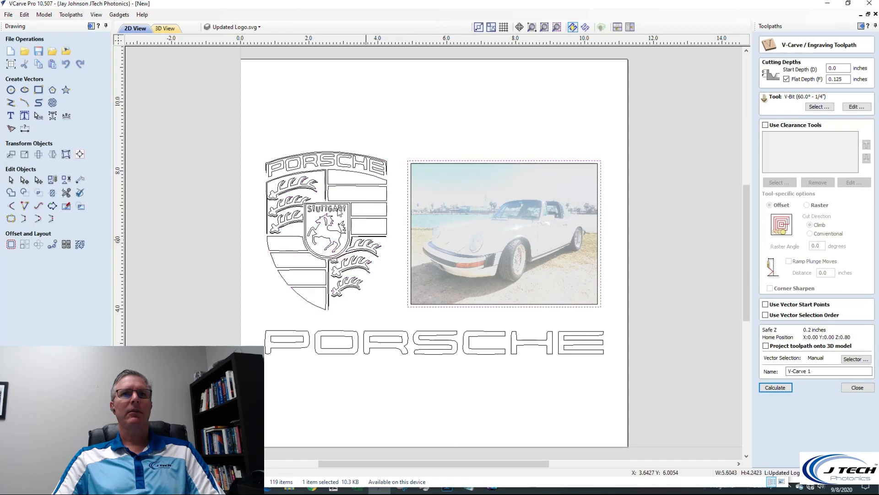
drag(259, 130, 399, 318)
shift+click(410, 307)
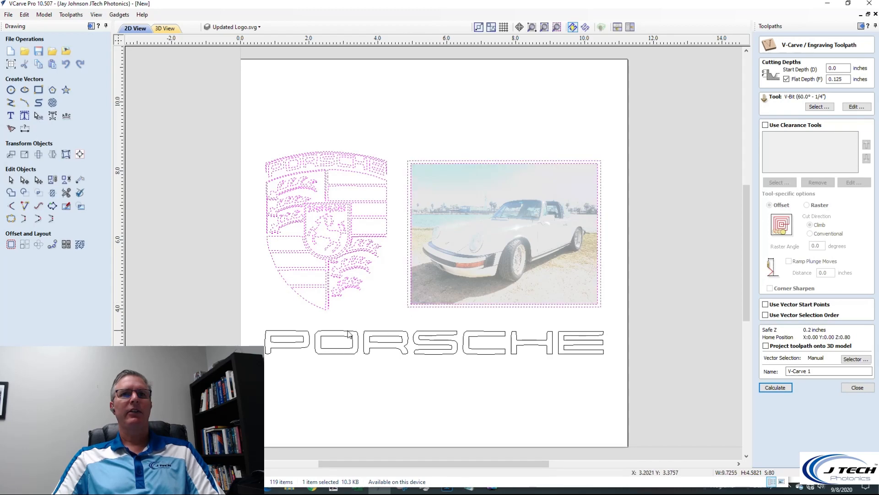
shift+drag(261, 320, 623, 390)
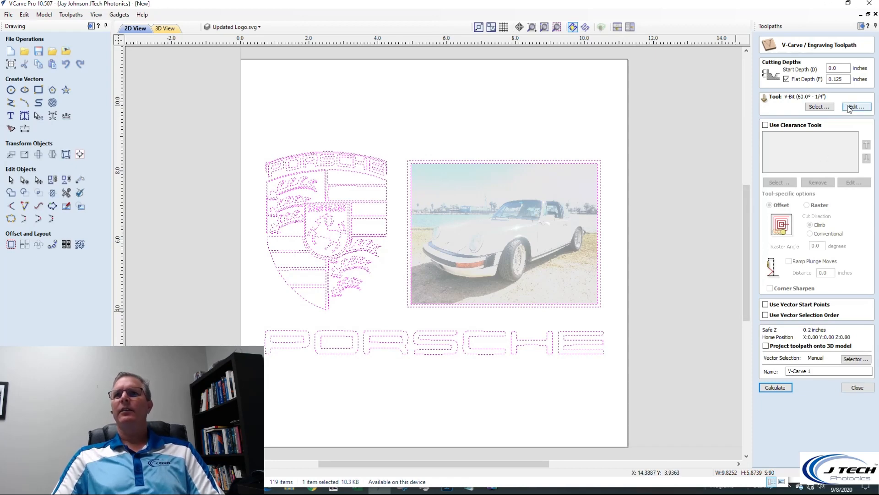
Calculate the V-carve toolpath with a 0.125-inch flat depth and the 60° 1/4" V-bit, and preview the carving
drag(847, 80, 818, 85)
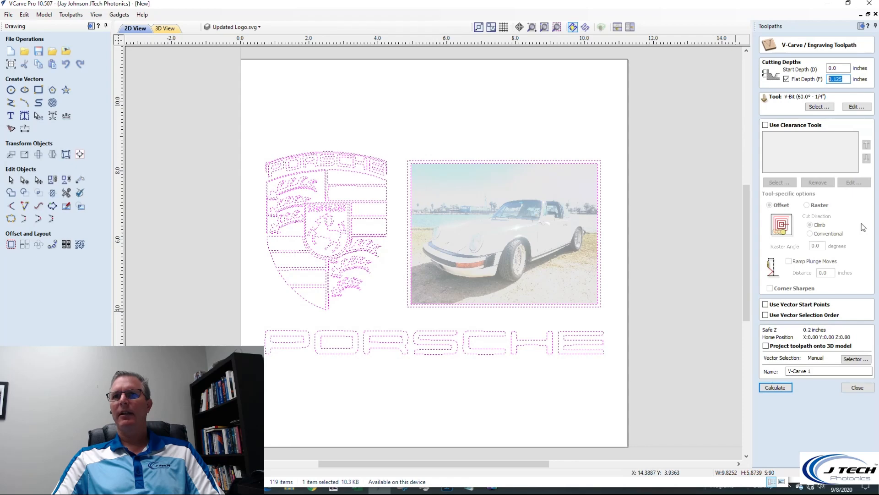
click(782, 389)
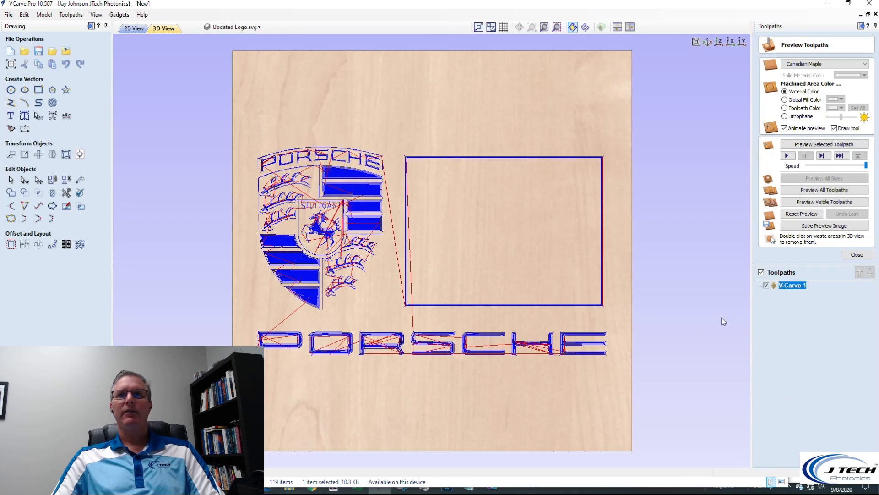
click(824, 202)
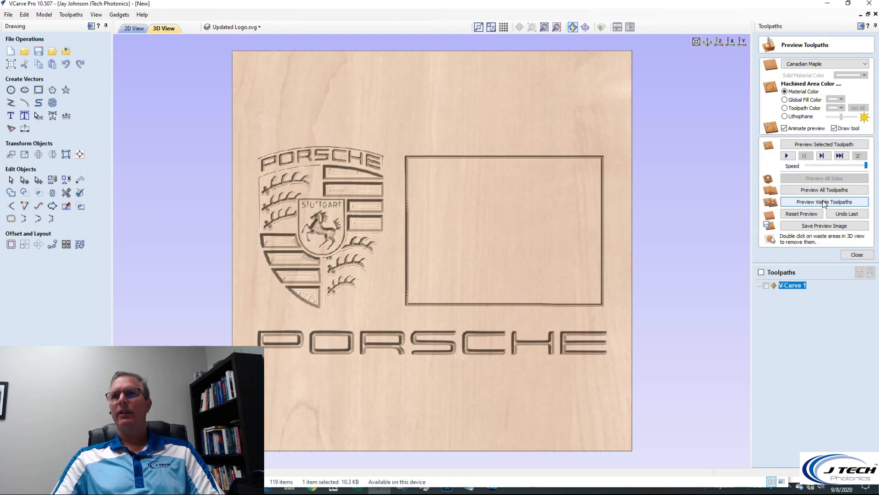
click(856, 254)
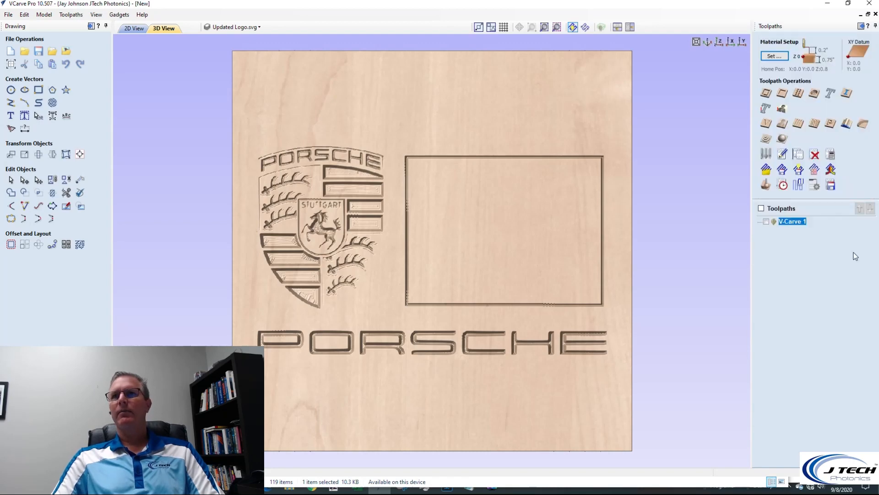
Open the toolpath saving options for V-Carve 1 and choose the Shapeoko (inch) (*.gcode) post processor
click(830, 186)
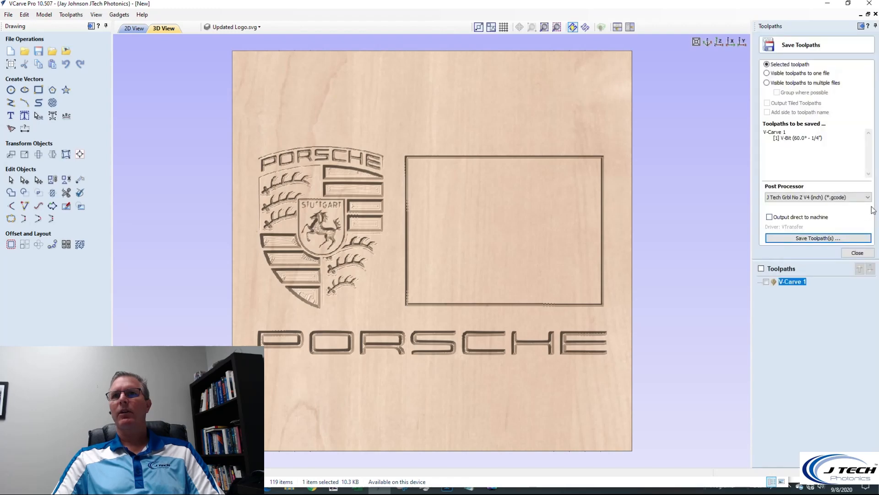
click(868, 197)
drag(872, 237, 868, 299)
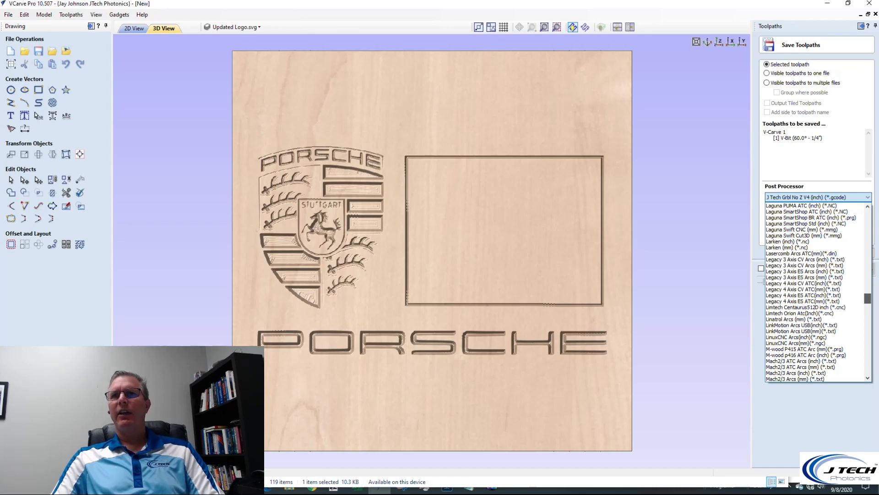
scroll(835, 330, down, 15)
scroll(835, 330, down, 9)
scroll(834, 330, down, 8)
scroll(828, 311, down, 10)
scroll(829, 312, up, 5)
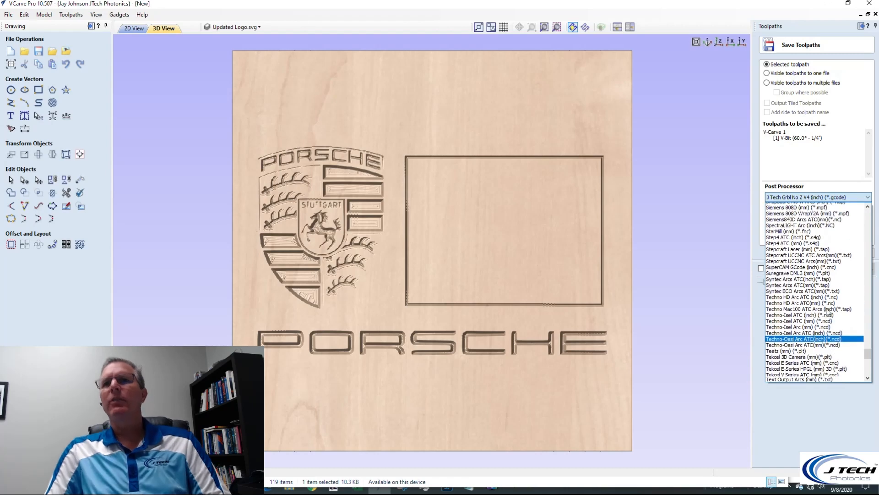
scroll(840, 310, up, 4)
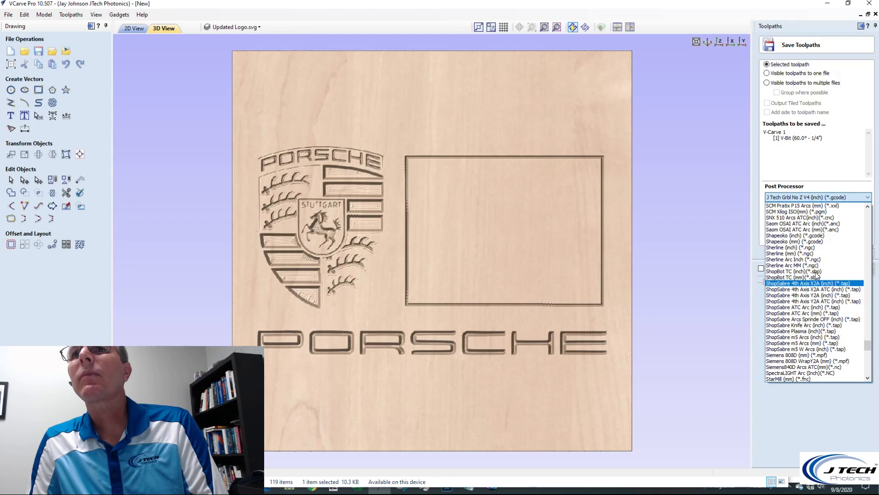
click(799, 237)
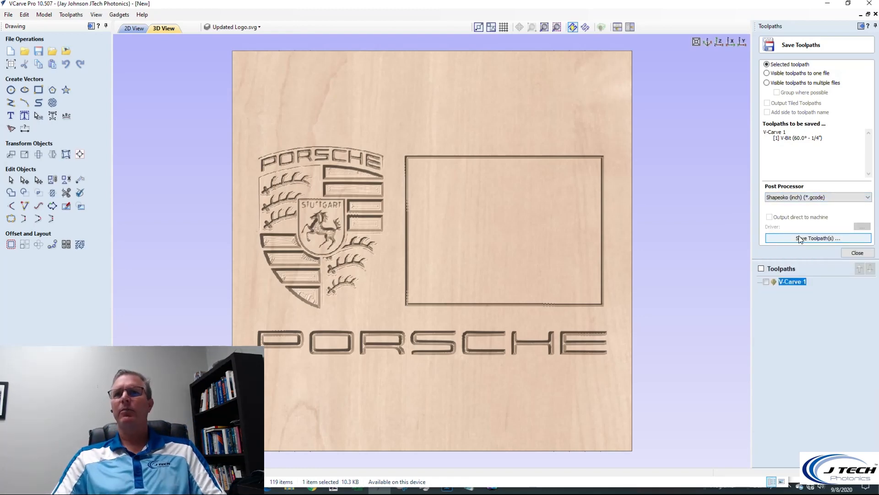
Start saving the V-Carve 1 toolpath, create a Toolpaths folder inside the Porsche folder and open it
click(833, 242)
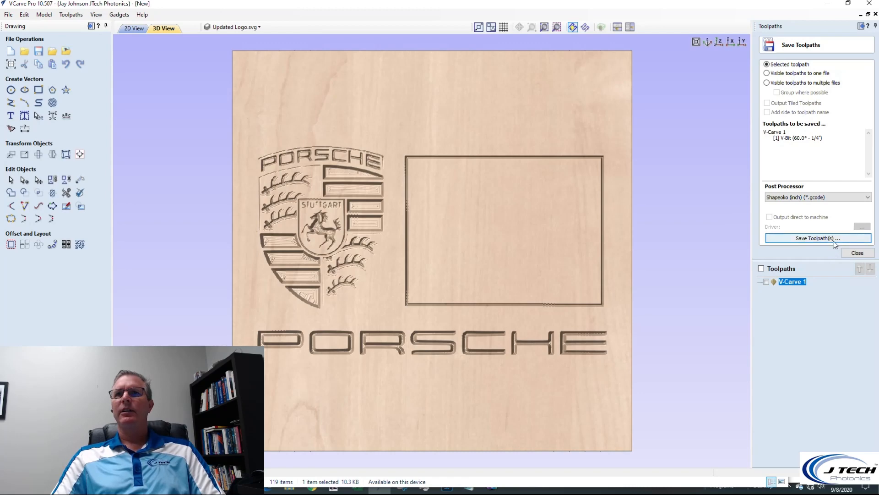
click(833, 241)
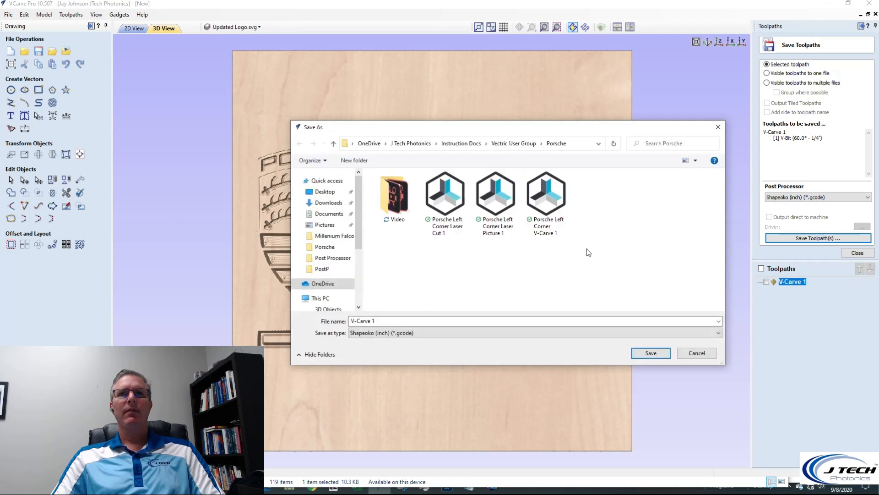
click(355, 160)
text(Toolpaths)
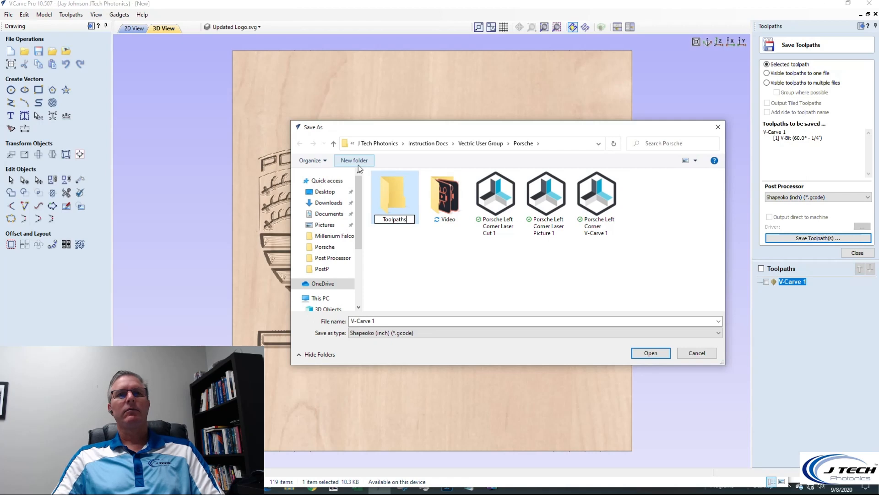
key(Return)
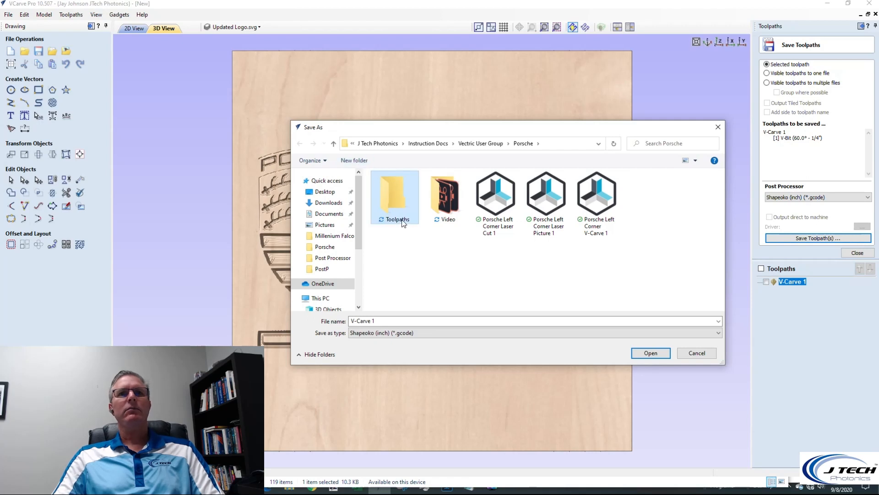
double_click(392, 206)
Save the toolpath under the file name "Porsche V-Carve 1" and close the saving options
click(392, 321)
key(Home)
text(Pro)
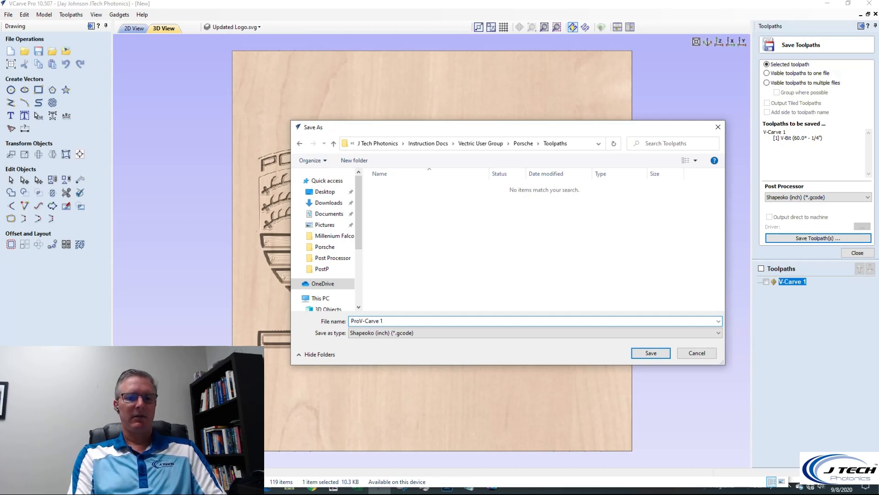
text(s)
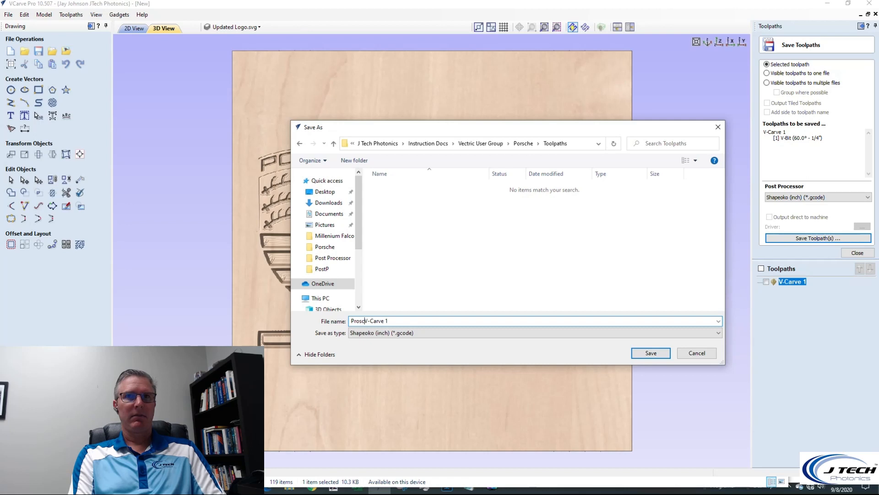
key(BackSpace)
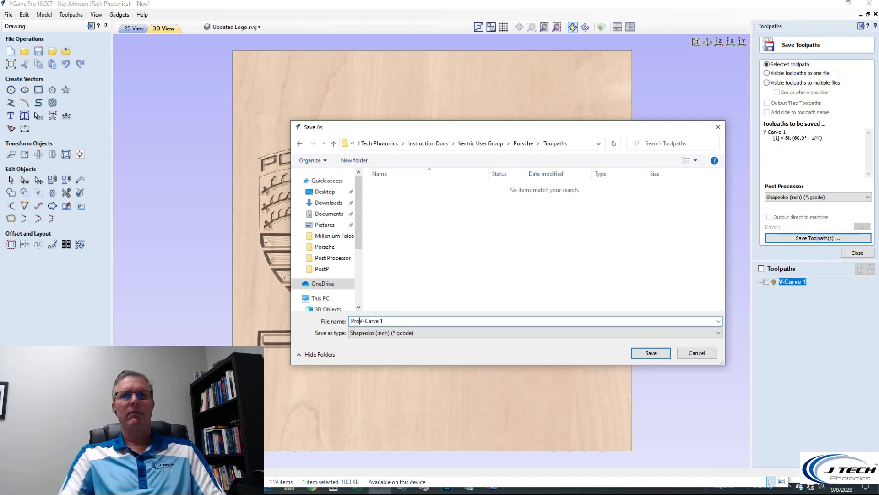
drag(465, 128, 519, 83)
key(BackSpace)
key(BackSpace)
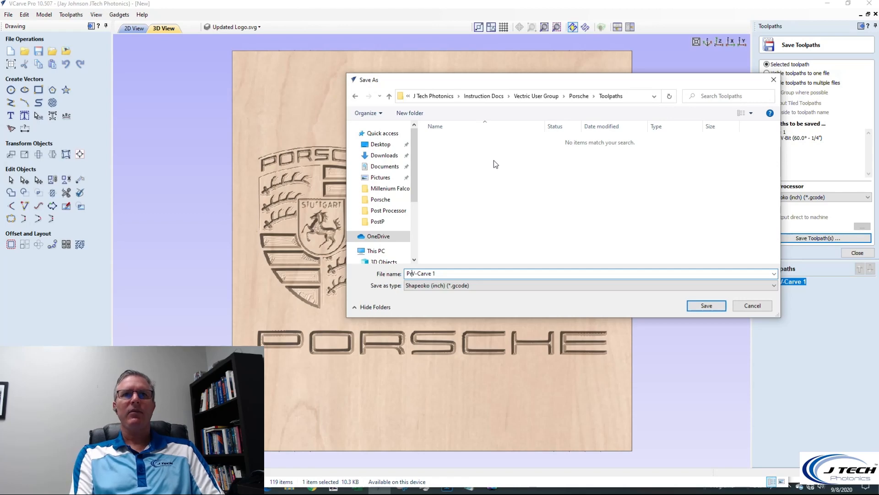
text(orsche)
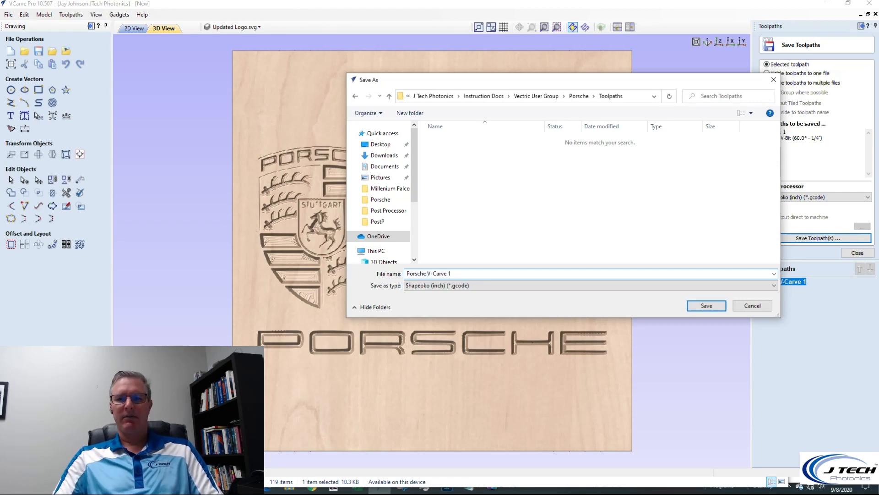
key(Return)
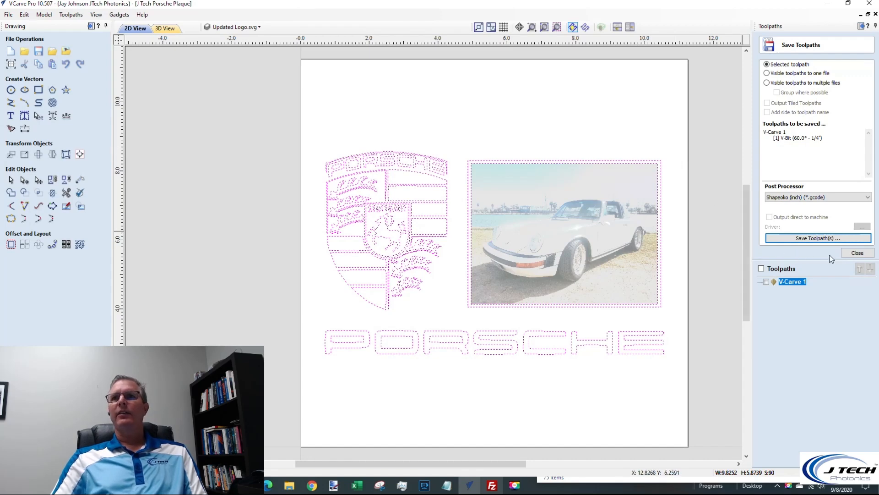
click(857, 252)
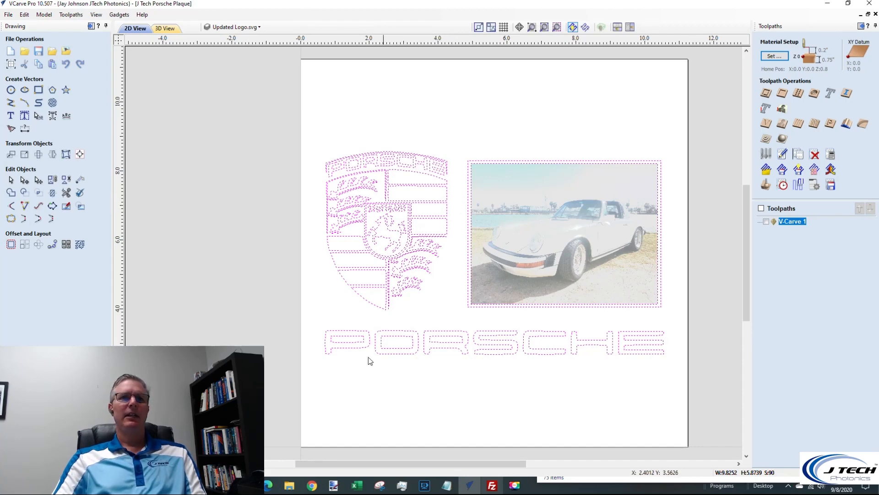
Switch to Chrome and open the Vectric Laser Module Post Processors page on jtechphotonics.com to find the GRBL 1.1 downloads
click(312, 486)
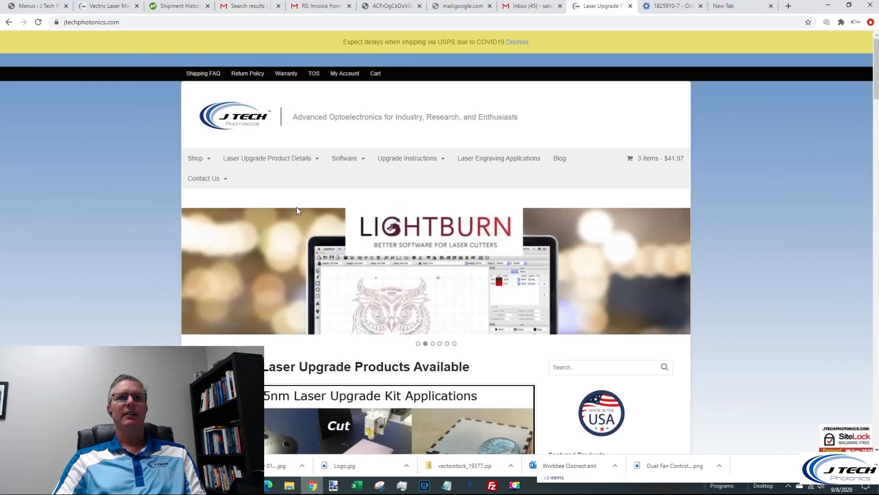
mouse_move(344, 158)
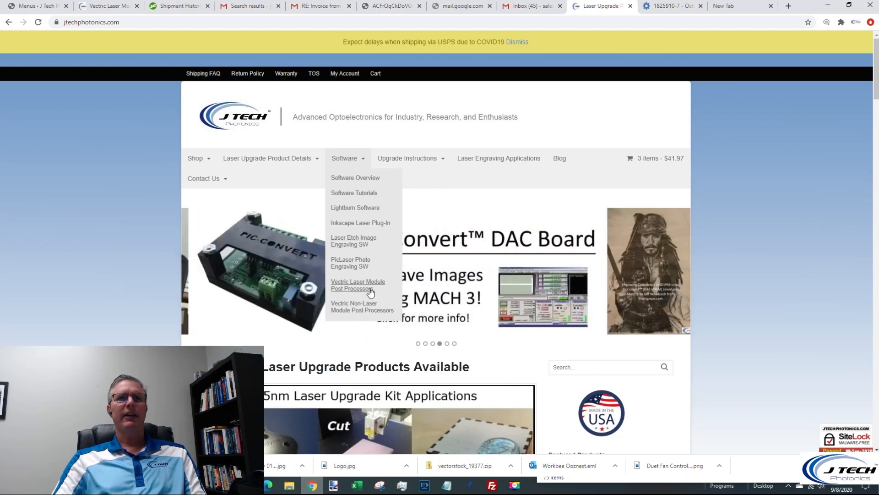
click(366, 289)
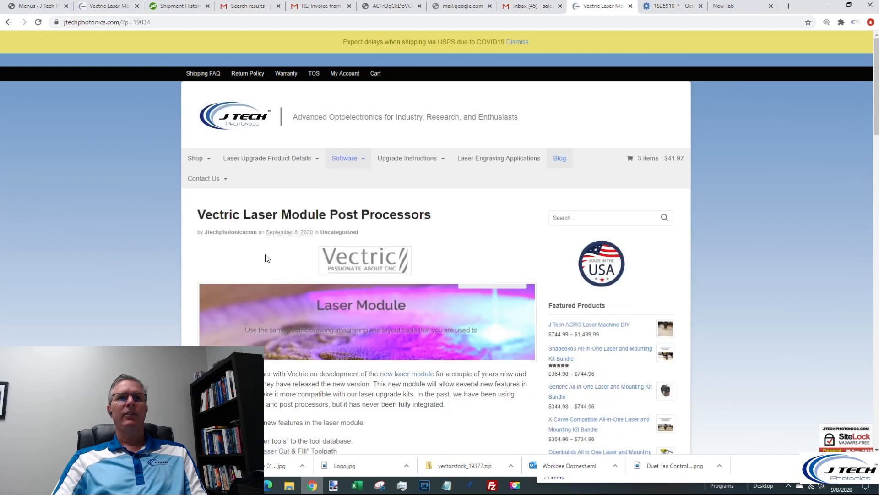
scroll(260, 255, down, 8)
scroll(260, 255, down, 2)
scroll(260, 252, up, 1)
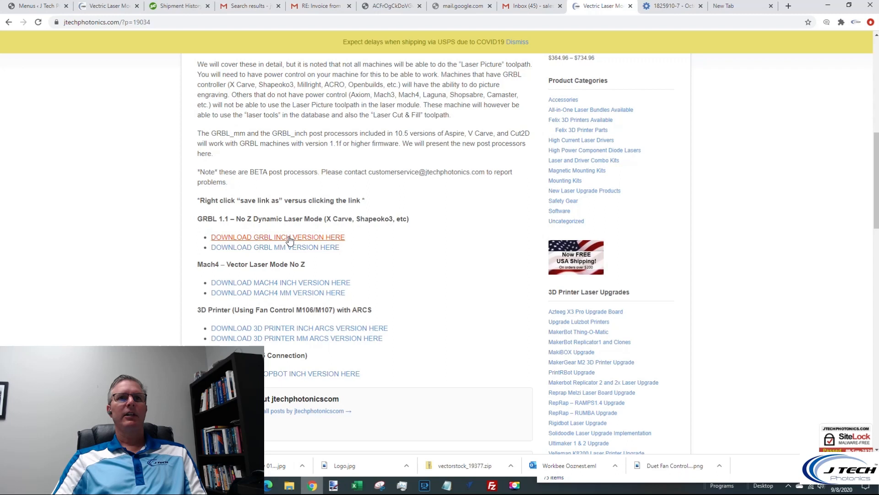
Save the GRBL inch post processor file to Downloads and switch back to VCarve Pro to show the Install PostProcessor command
right_click(289, 240)
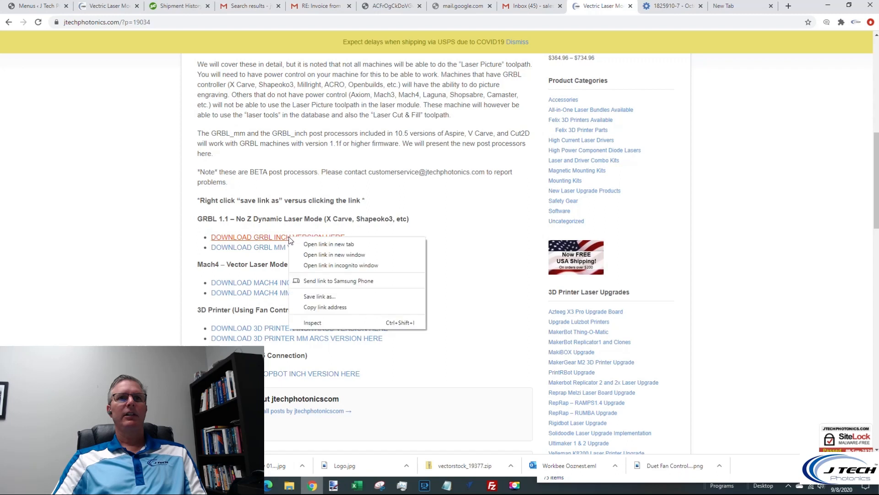
click(321, 296)
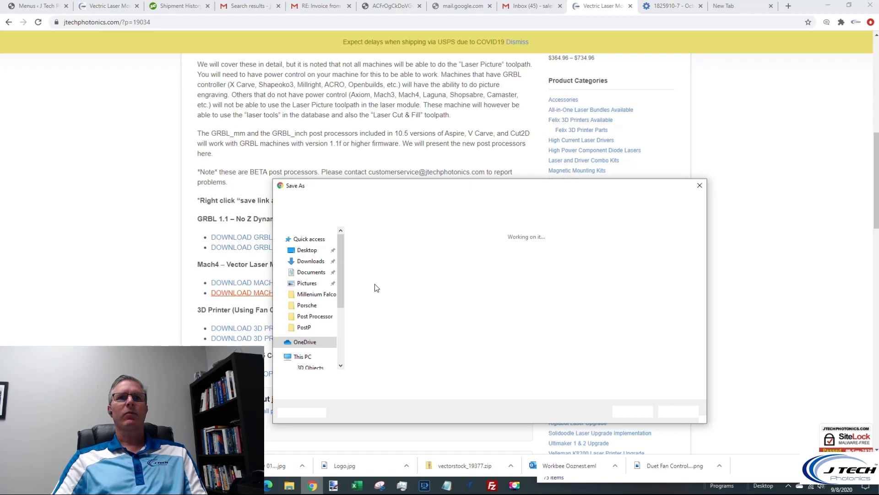
click(313, 262)
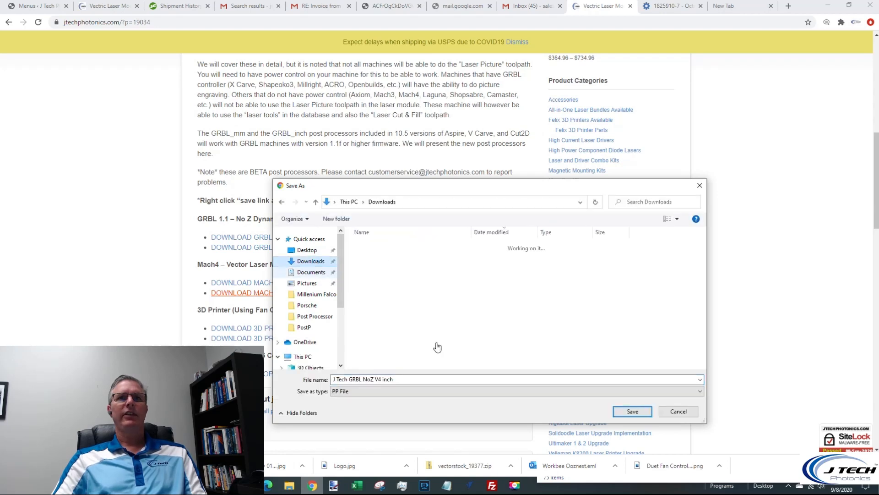
click(637, 411)
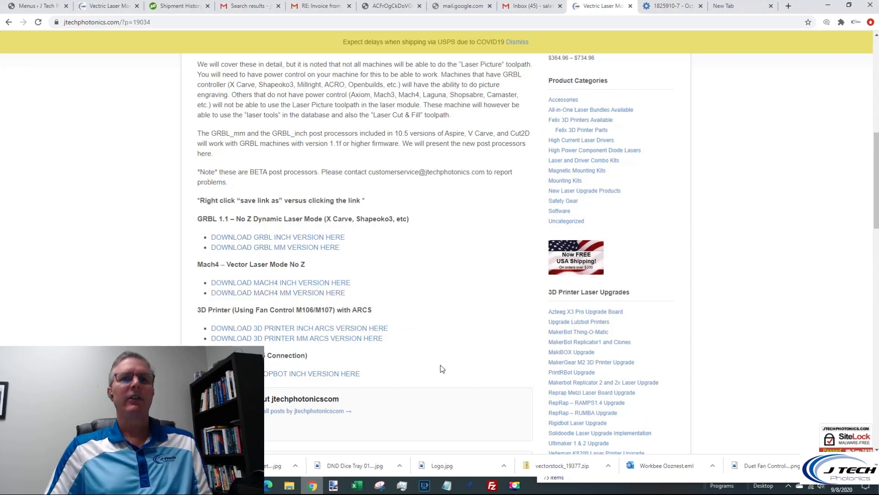
click(469, 481)
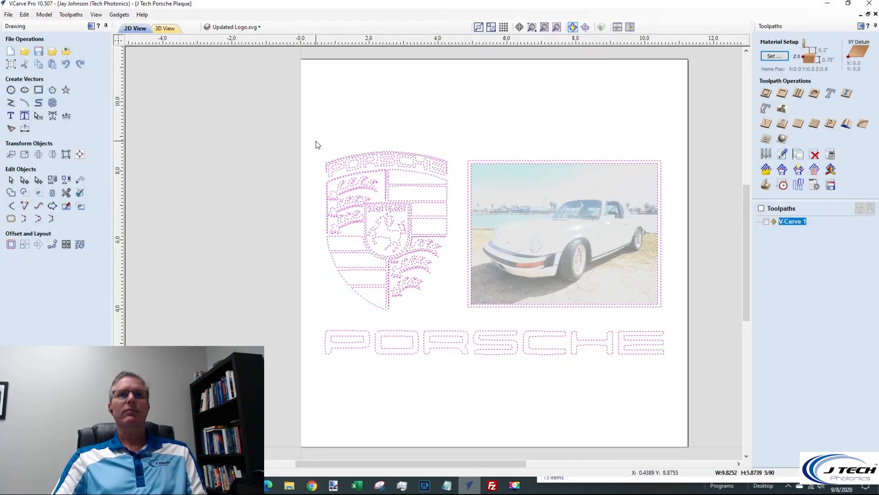
click(71, 15)
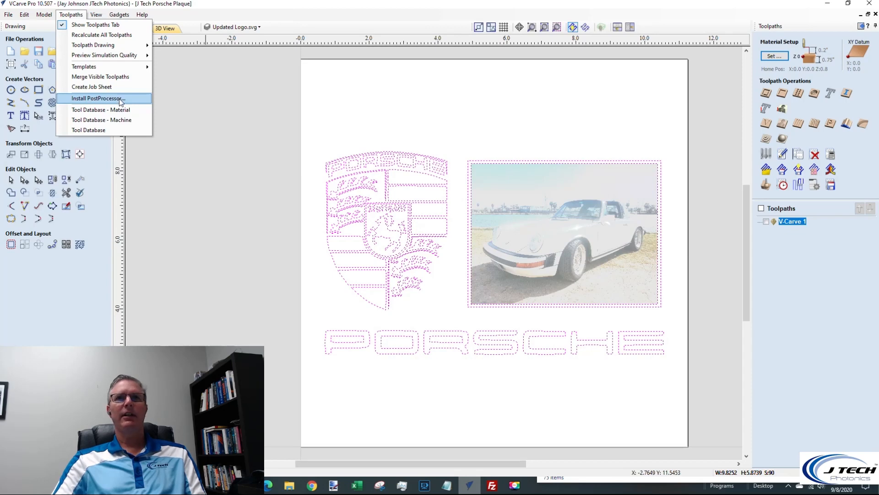
Calculate a Laser Cut & Fill toolpath with the Laser Cutter 7W (0.007") and Hatch Fill, and preview it
click(766, 109)
click(766, 109)
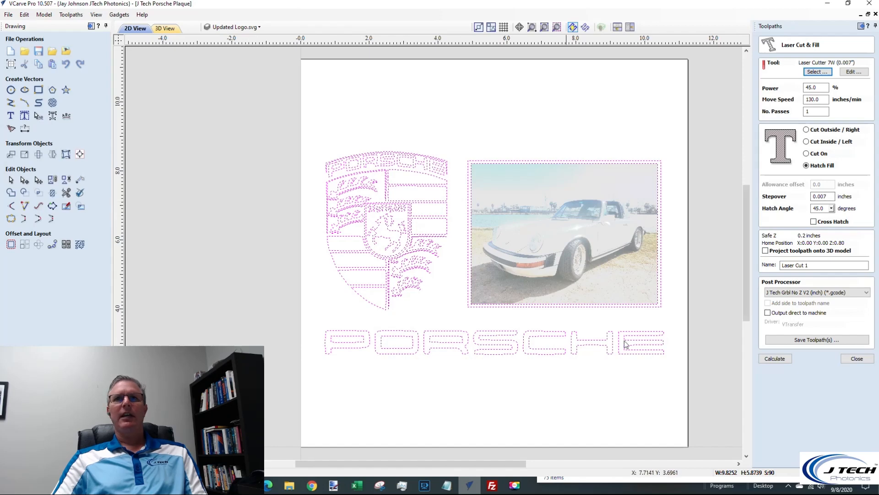
click(784, 359)
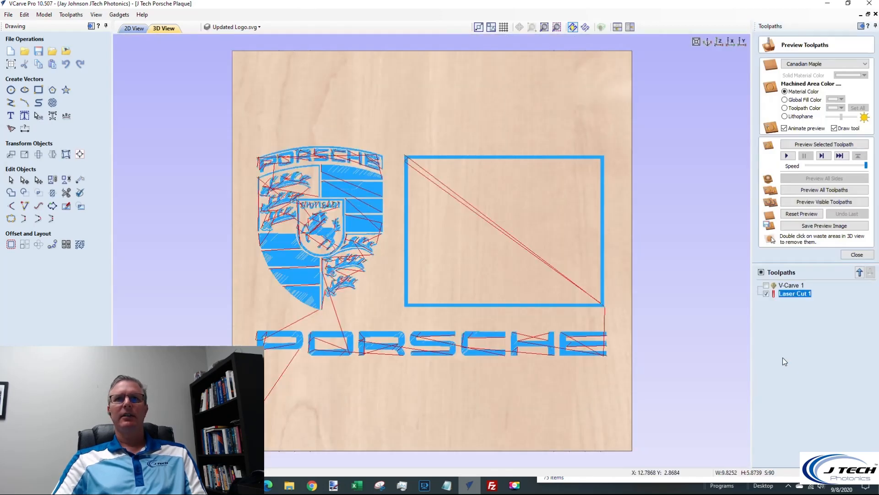
click(821, 202)
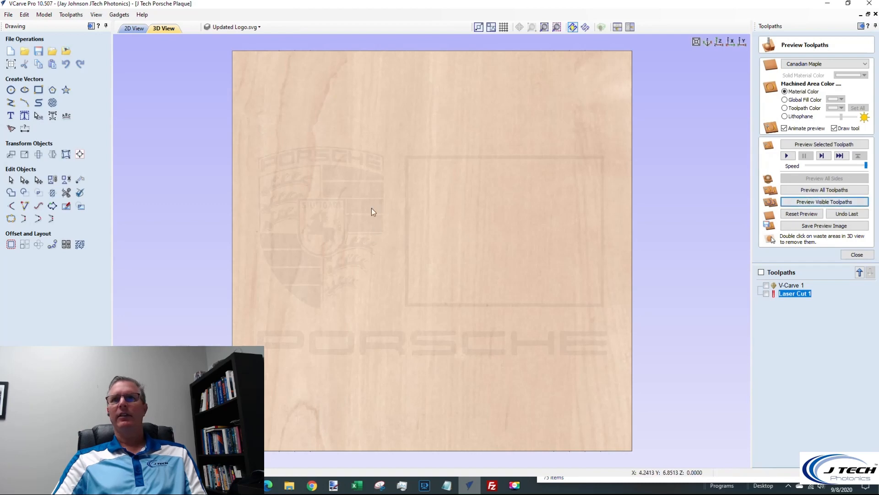
Preview all toolpaths together, show and hide the Laser Cut 1 path lines for comparison, and close the preview
click(767, 293)
click(767, 285)
click(767, 285)
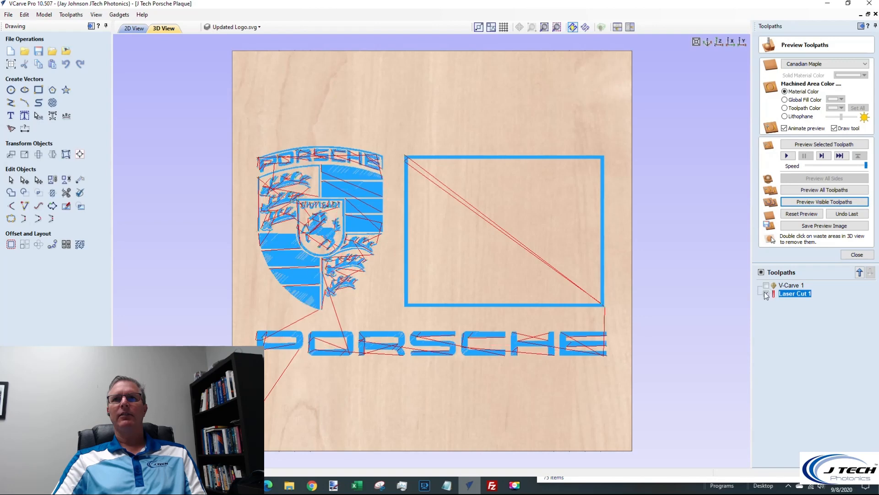
click(766, 293)
click(785, 286)
click(818, 190)
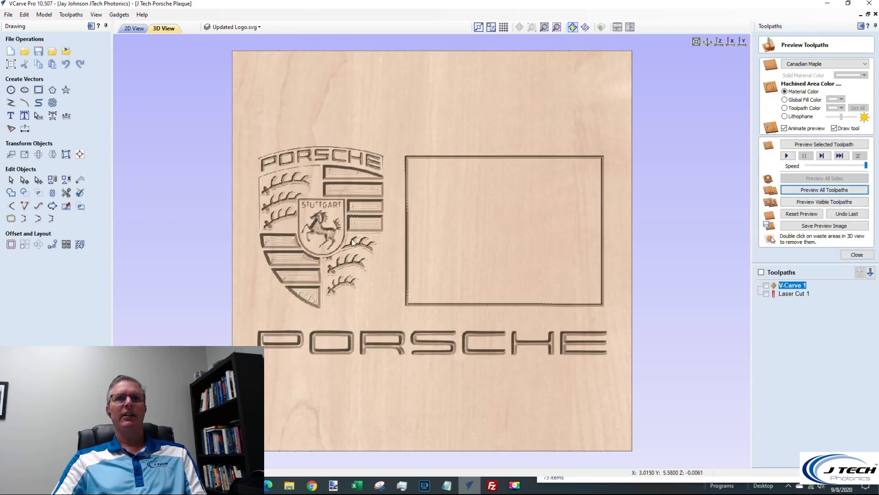
click(767, 295)
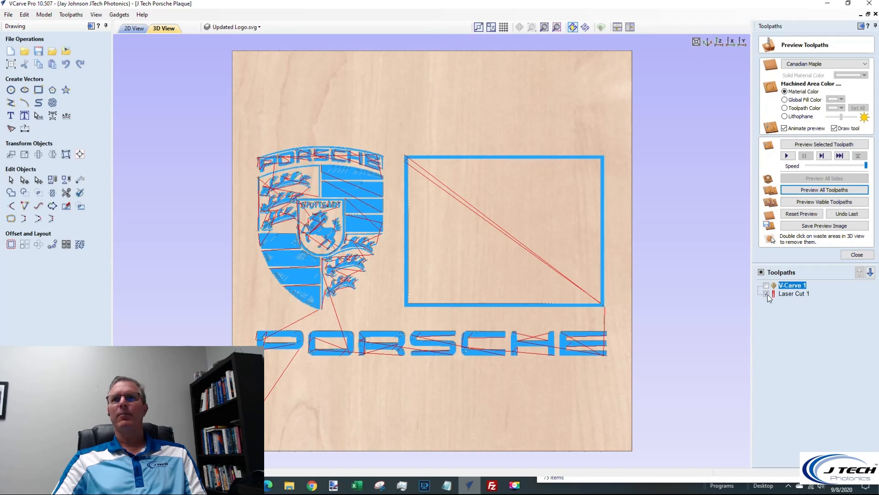
click(767, 294)
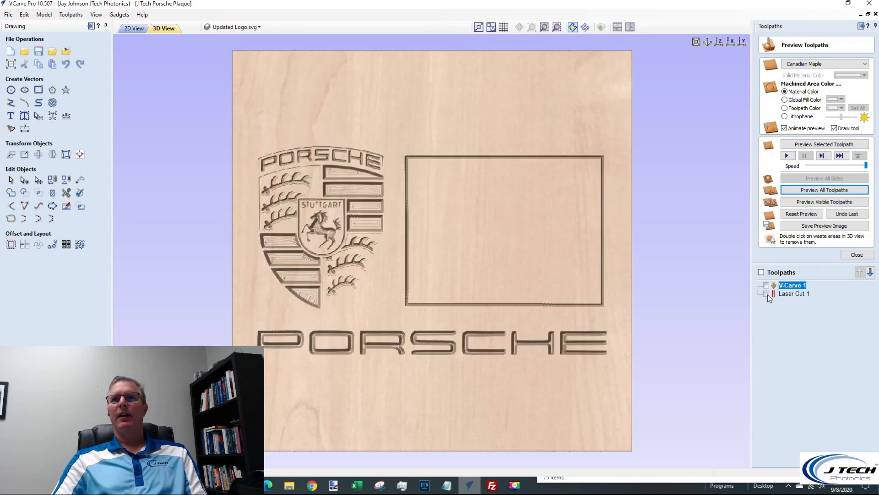
click(853, 253)
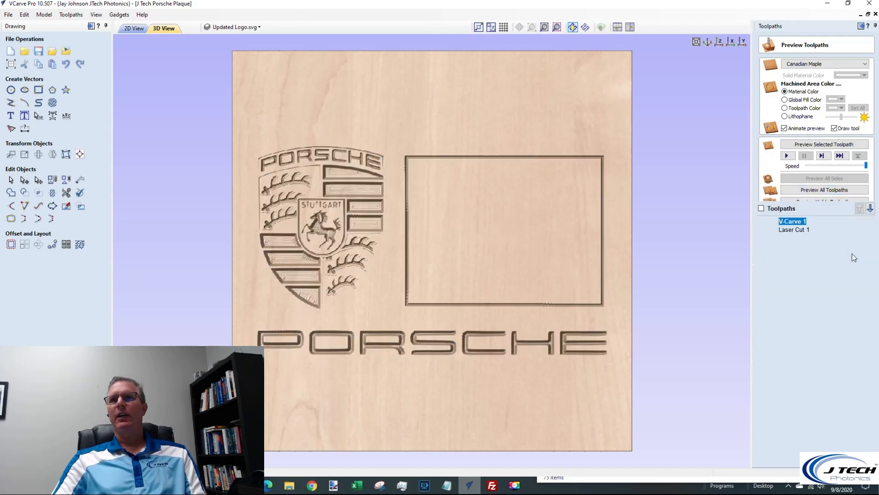
Set up the Laser Cut 1 toolpath for saving with the J Tech Grbl Laser (inch) (*.gcode) post processor
click(802, 229)
scroll(830, 187, down, 3)
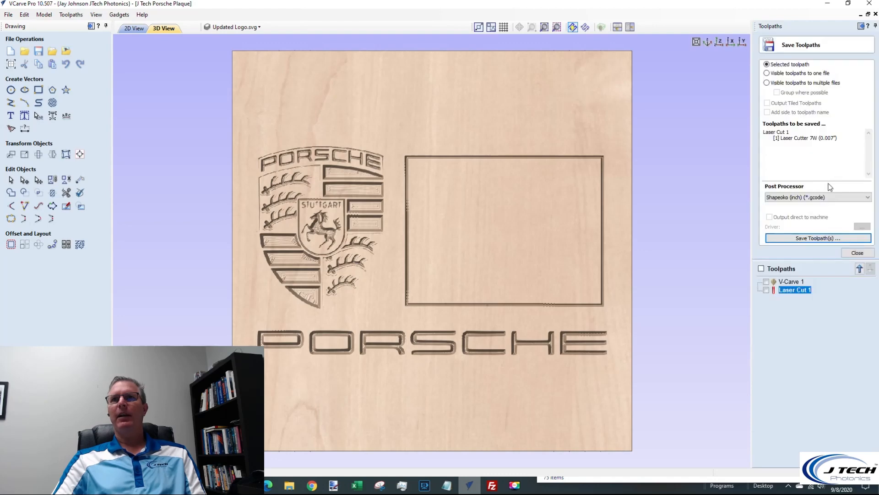
click(869, 197)
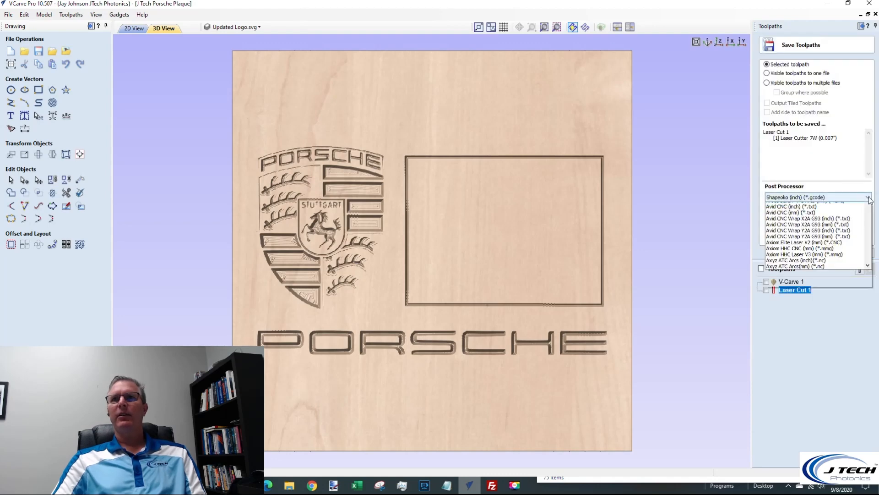
scroll(866, 236, down, 1)
scroll(866, 236, down, 12)
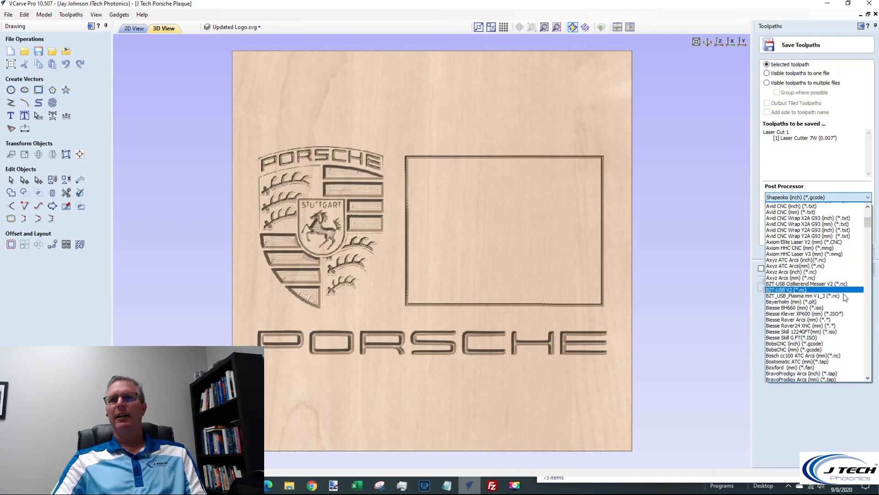
scroll(845, 297, down, 8)
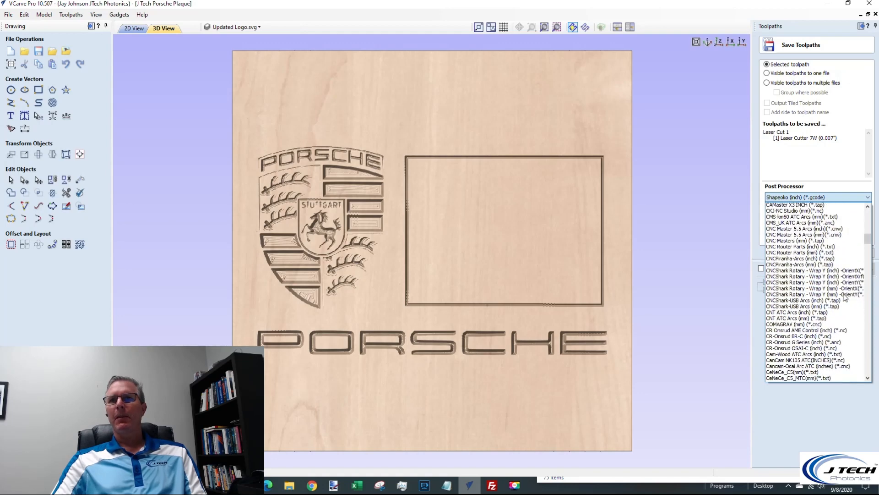
scroll(840, 336, down, 10)
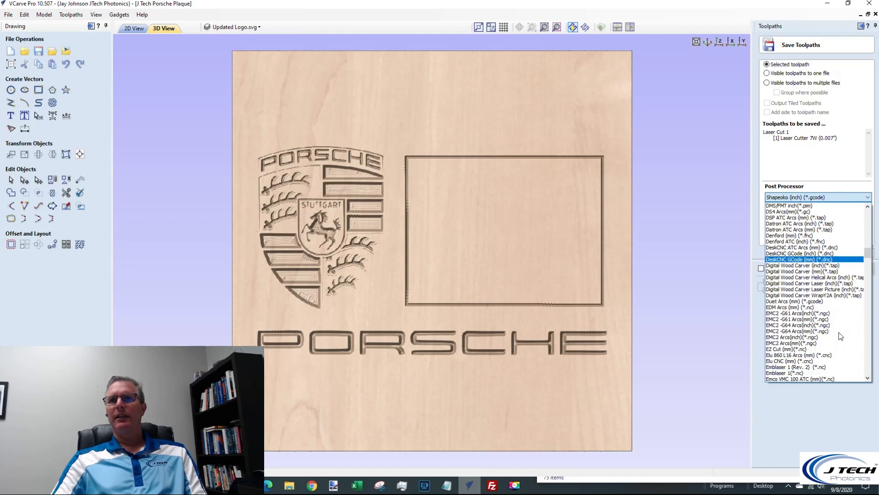
scroll(840, 337, down, 7)
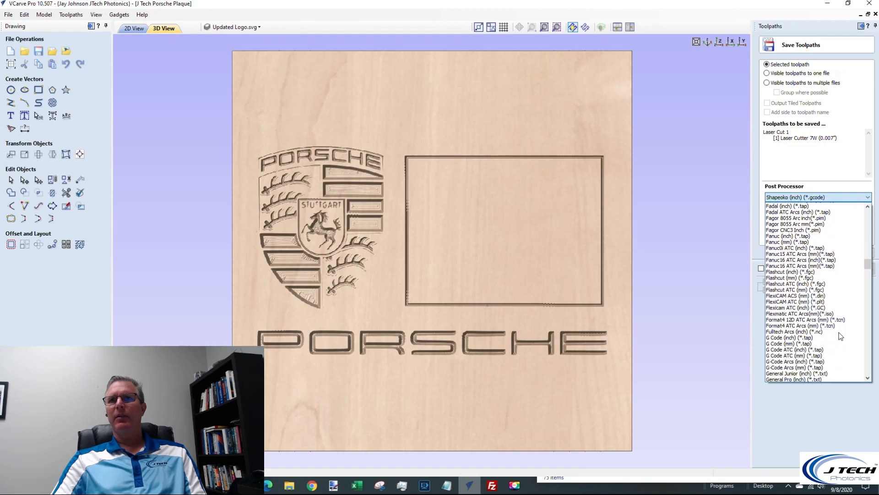
scroll(840, 336, down, 3)
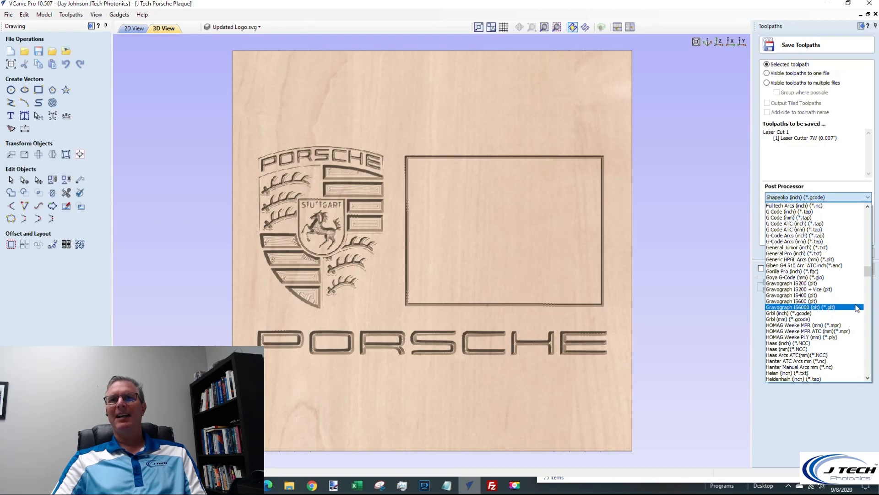
scroll(858, 308, down, 3)
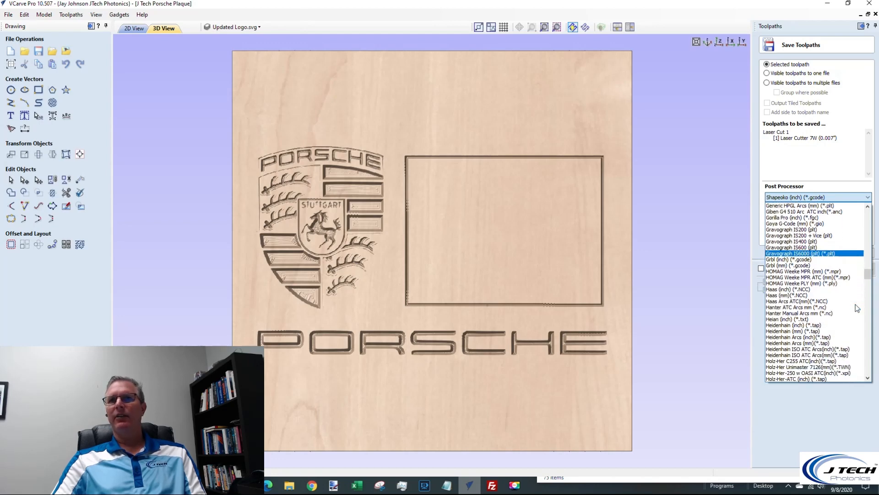
scroll(858, 308, down, 3)
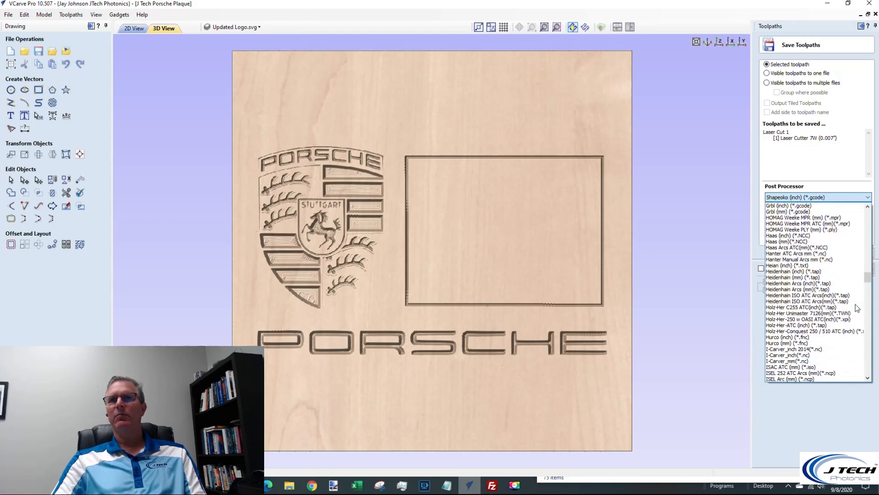
scroll(857, 308, down, 7)
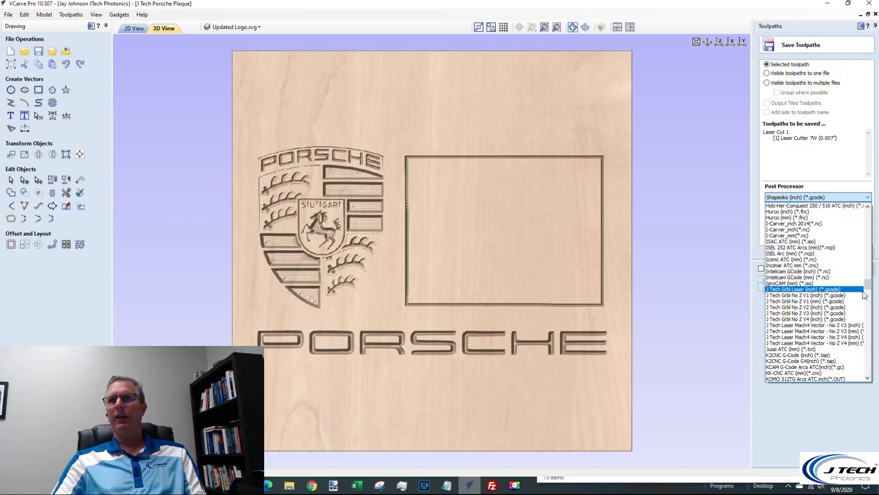
click(784, 293)
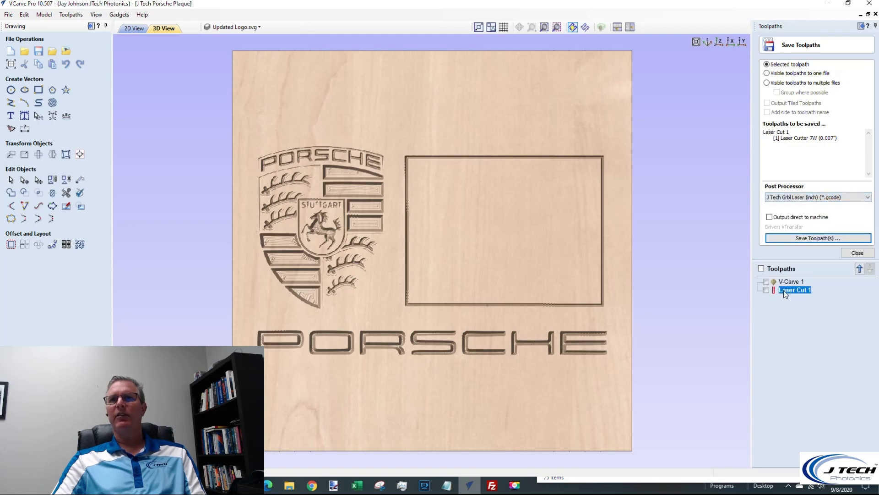
Save the Laser Cut 1 toolpath as "Porsche Laser Cut 1" in the Porsche Toolpaths folder and finish saving toolpaths
click(829, 239)
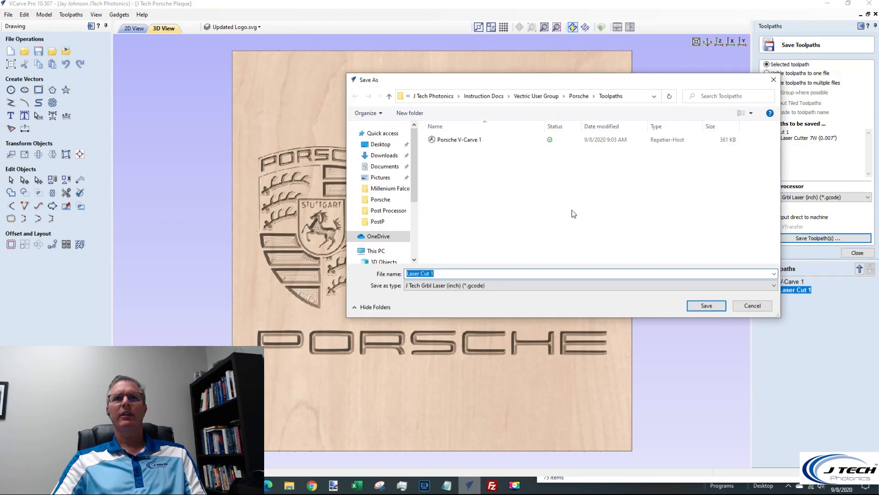
click(470, 140)
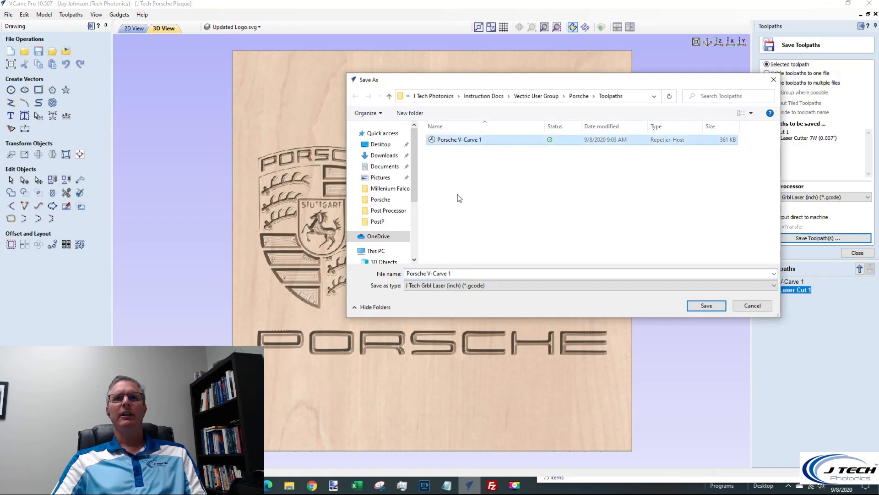
click(431, 274)
drag(451, 274, 428, 273)
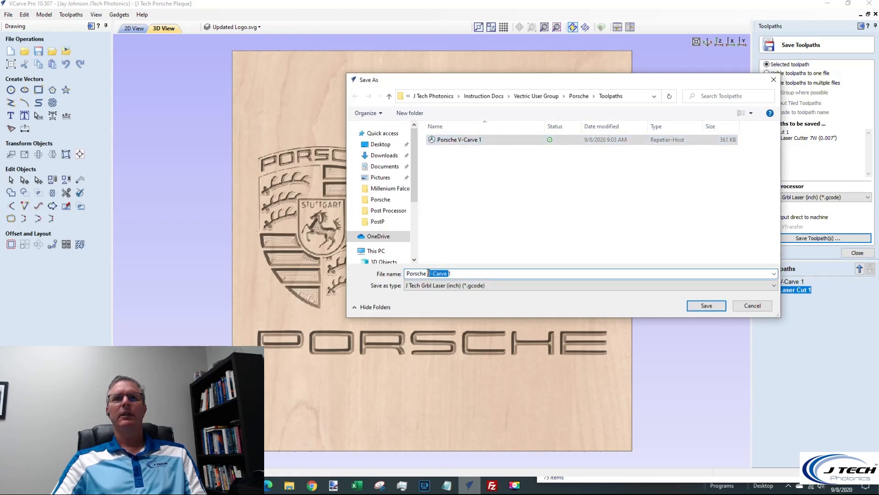
text(LaserCUt)
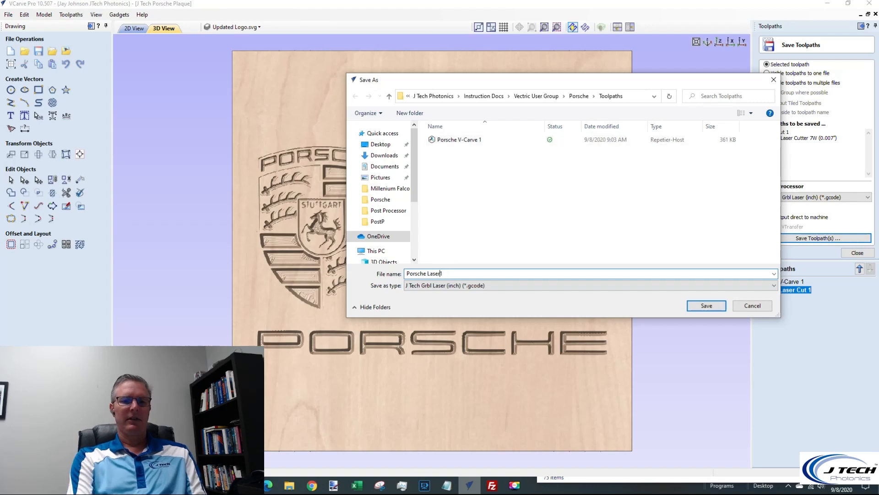
key(BackSpace)
key(BackSpace)
key(BackSpace)
text(Cut 1)
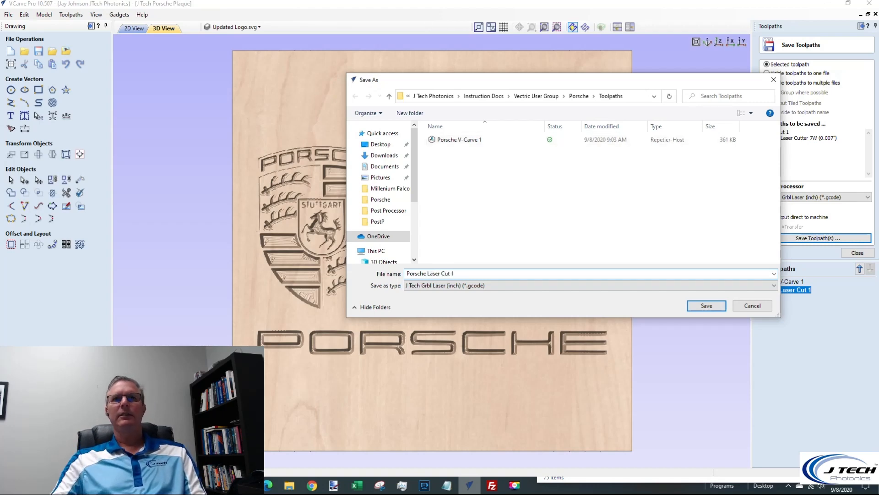
click(707, 306)
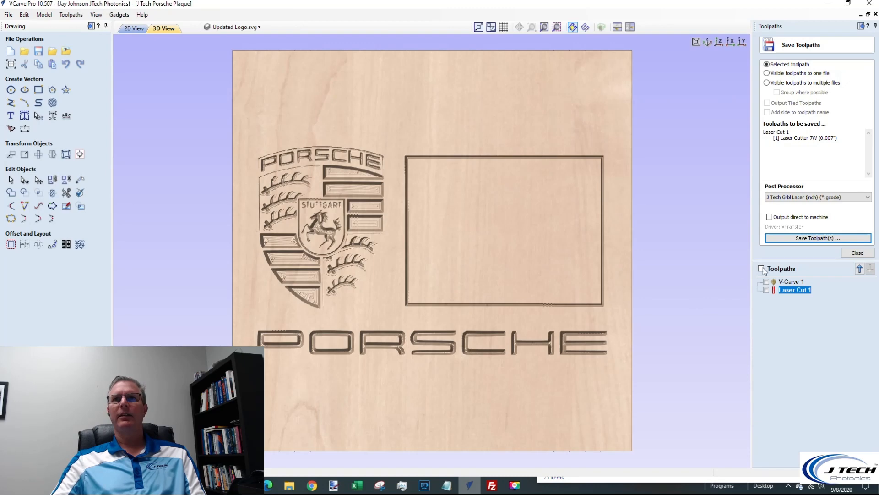
click(858, 253)
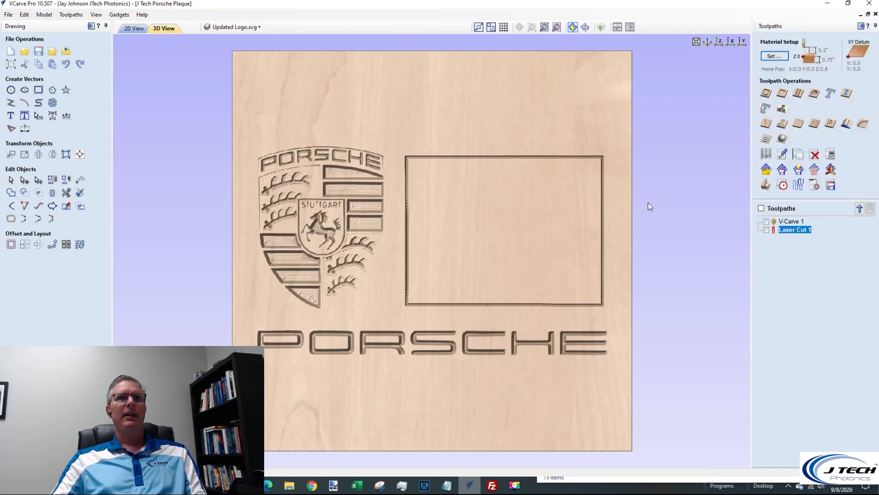
Calculate a Raster Laser Picture toolpath for the car photo with the Laser Cutter 7W (0.007"), 100% max power and 0.006 line spacing
click(130, 29)
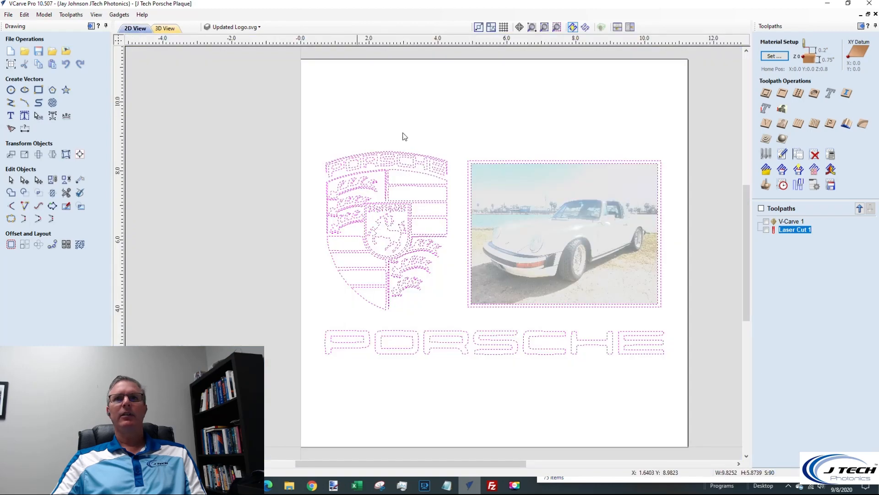
click(550, 200)
click(555, 207)
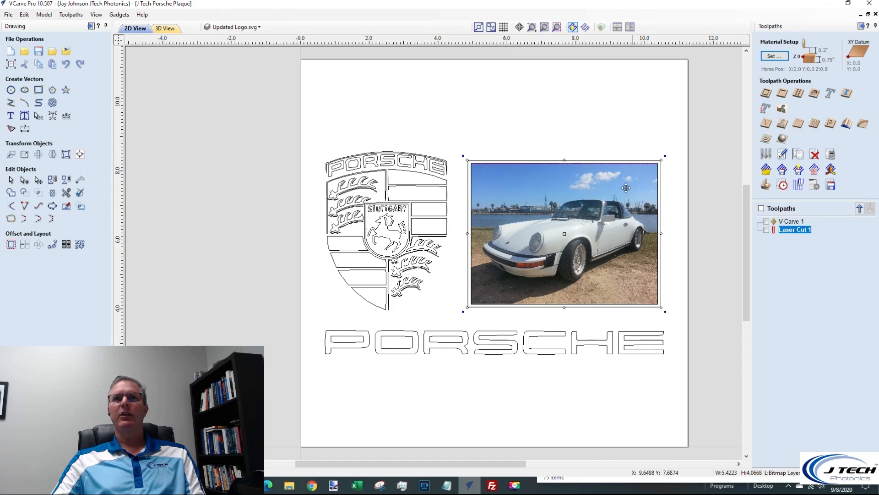
click(784, 109)
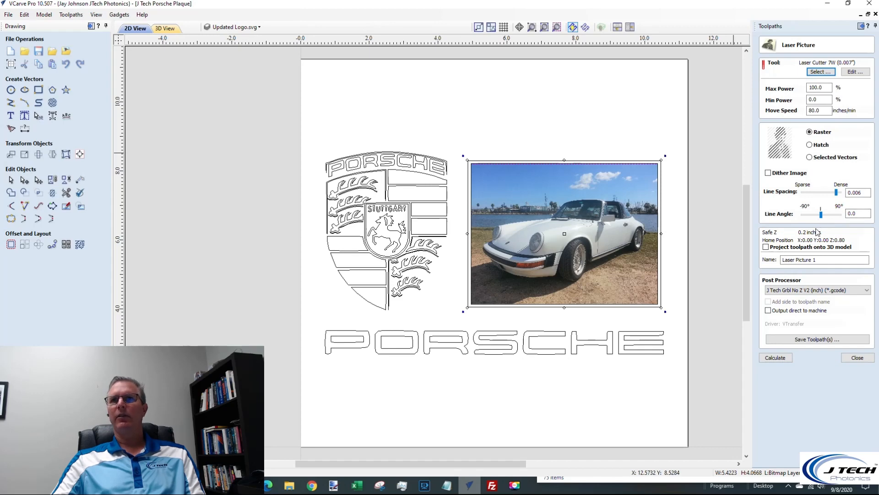
click(784, 358)
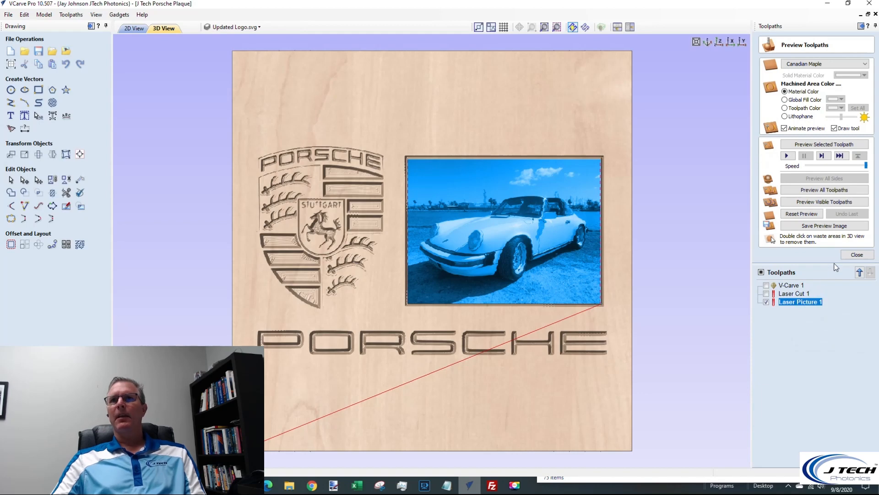
click(850, 254)
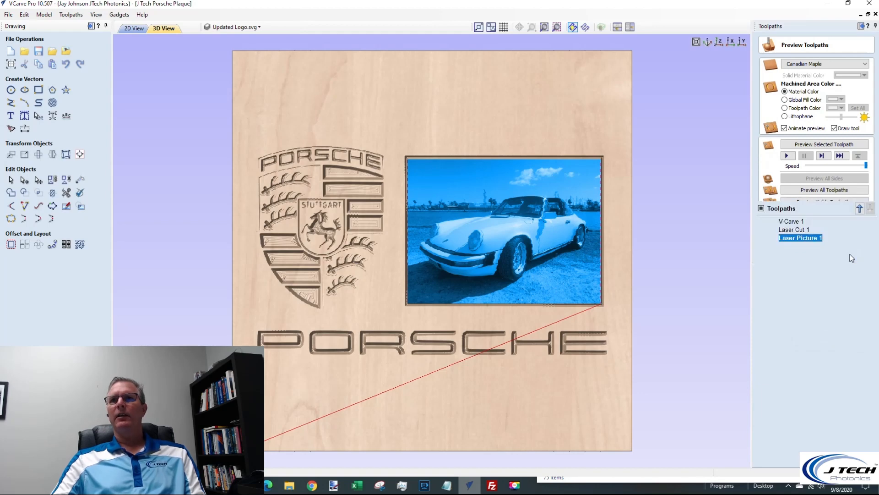
Save the Laser Picture 1 toolpath as "Porsche Laser Picture 1" and show the Laser Cut 1 and V-Carve 1 toolpaths in the 3D view
click(831, 185)
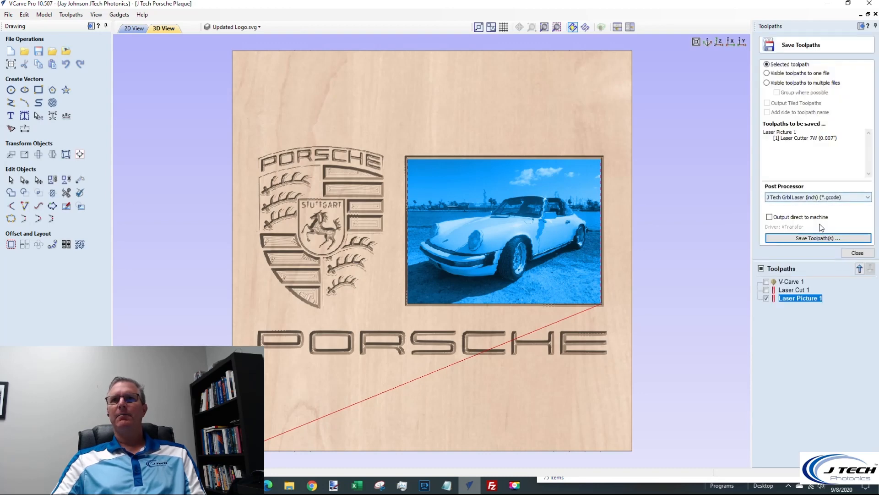
click(828, 241)
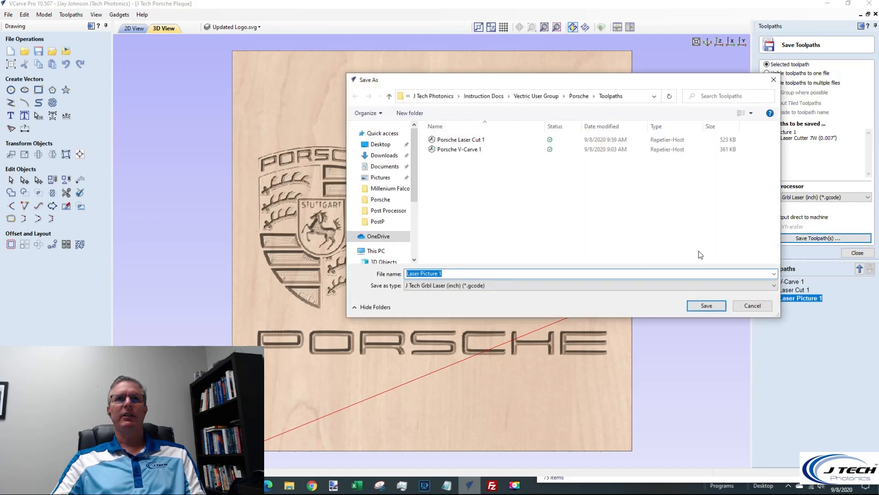
click(406, 273)
text(Porsche)
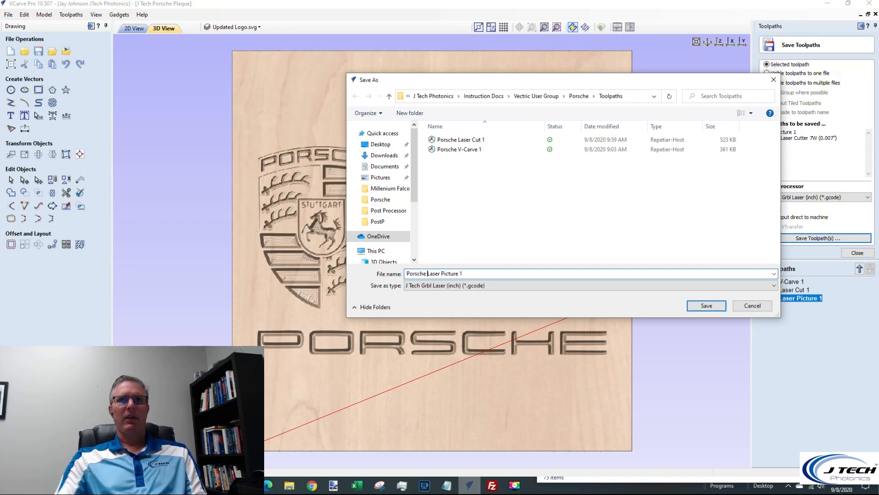
key(Return)
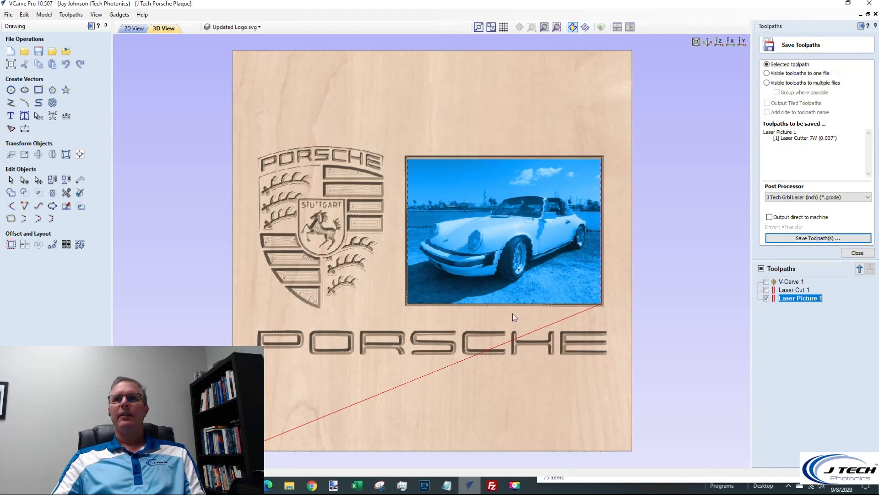
click(766, 290)
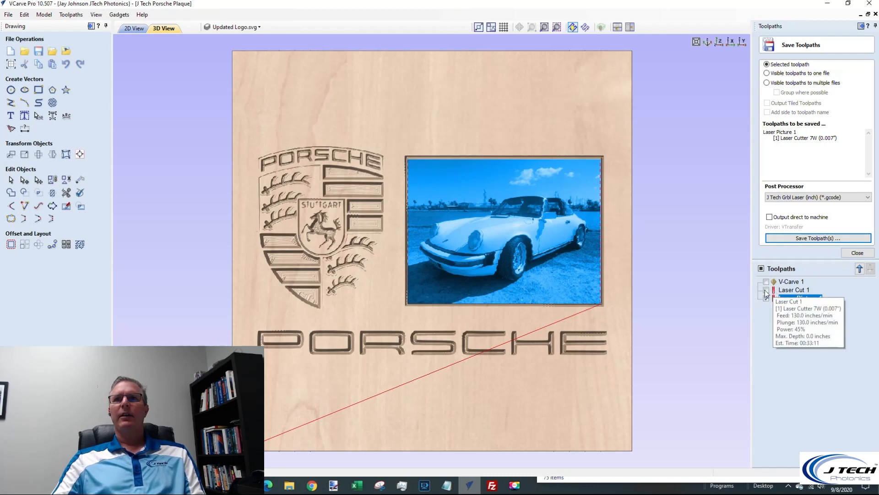
click(766, 282)
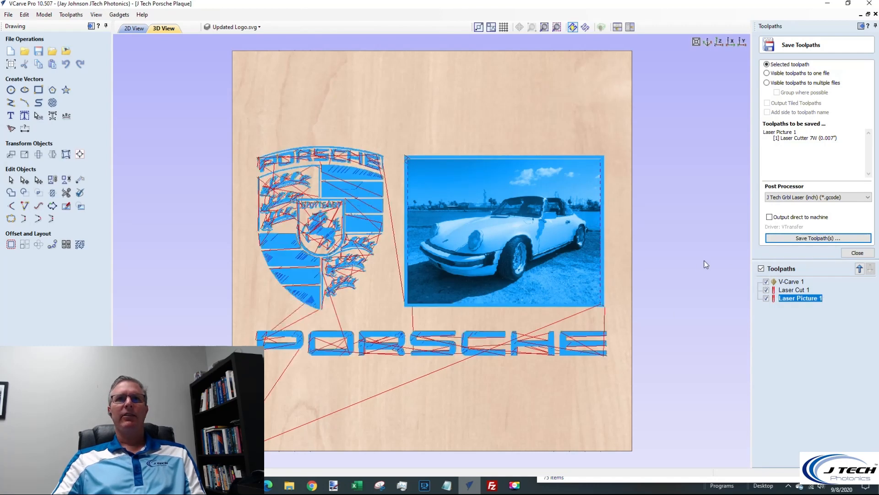